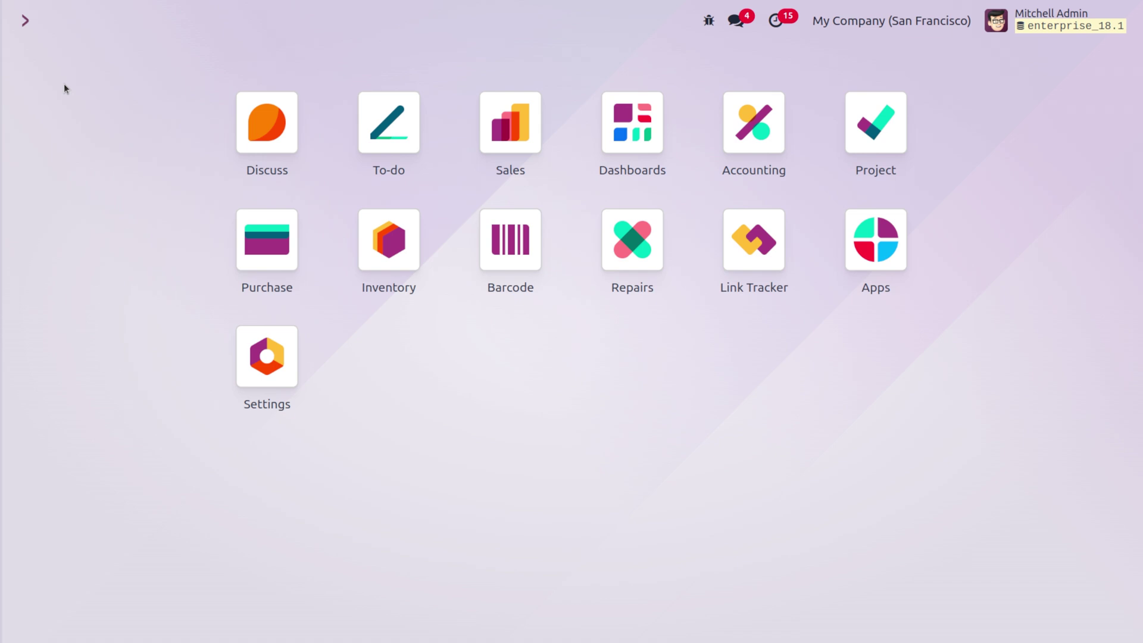
# - Open the Accounting app with the 'acc' command
pyautogui.write('acc')
pyautogui.press('Return')
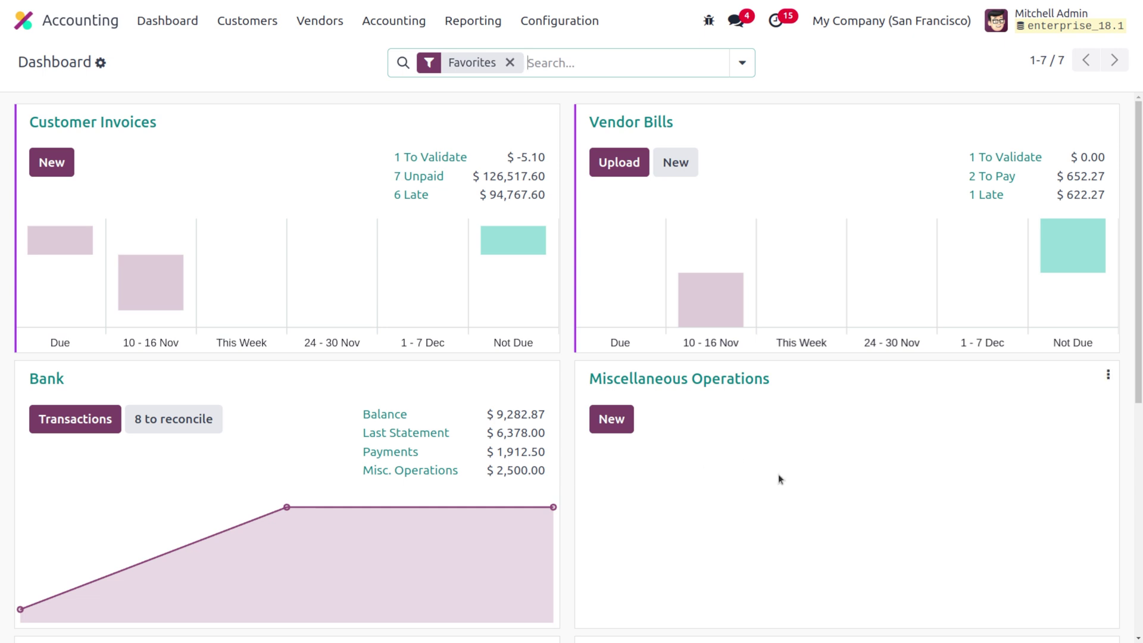
pyautogui.scroll(-7, 777, 473)
pyautogui.scroll(7, 778, 473)
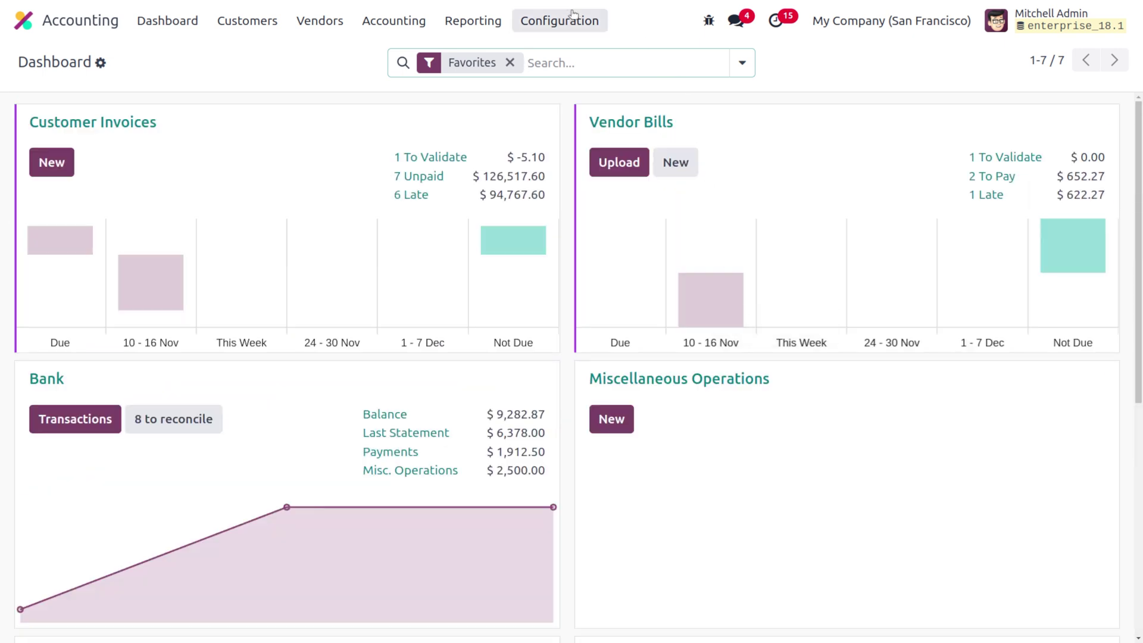
# - Start a new blank customer invoice from Customers > Invoices
pyautogui.click(244, 22)
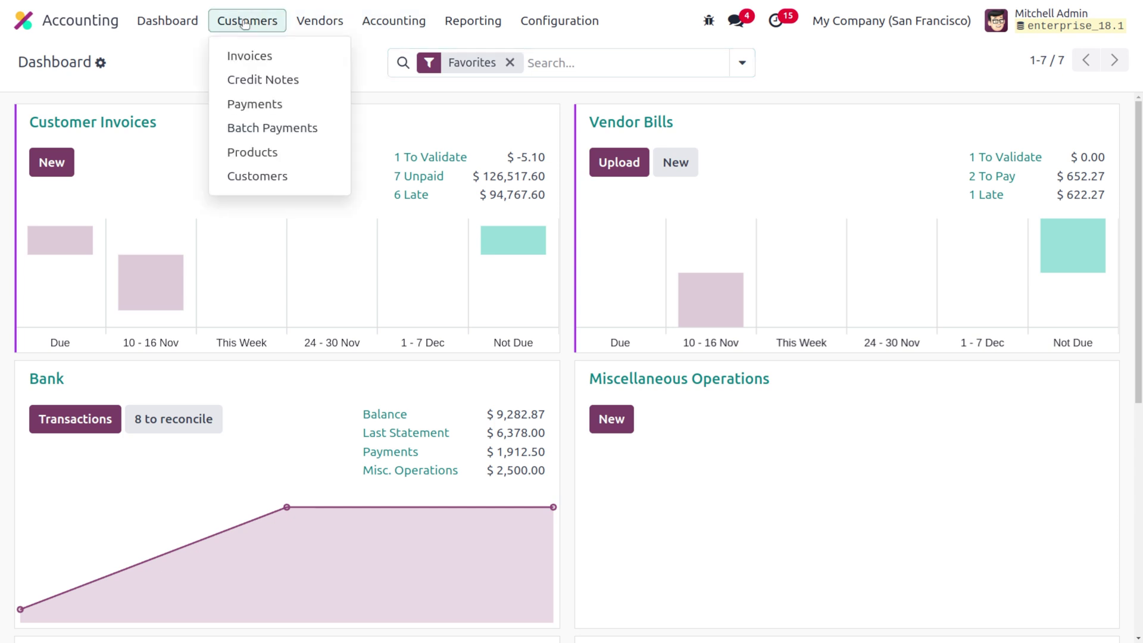
pyautogui.click(253, 52)
pyautogui.click(36, 62)
# - Set OpenWood as the invoice's customer using Search More
pyautogui.click(272, 255)
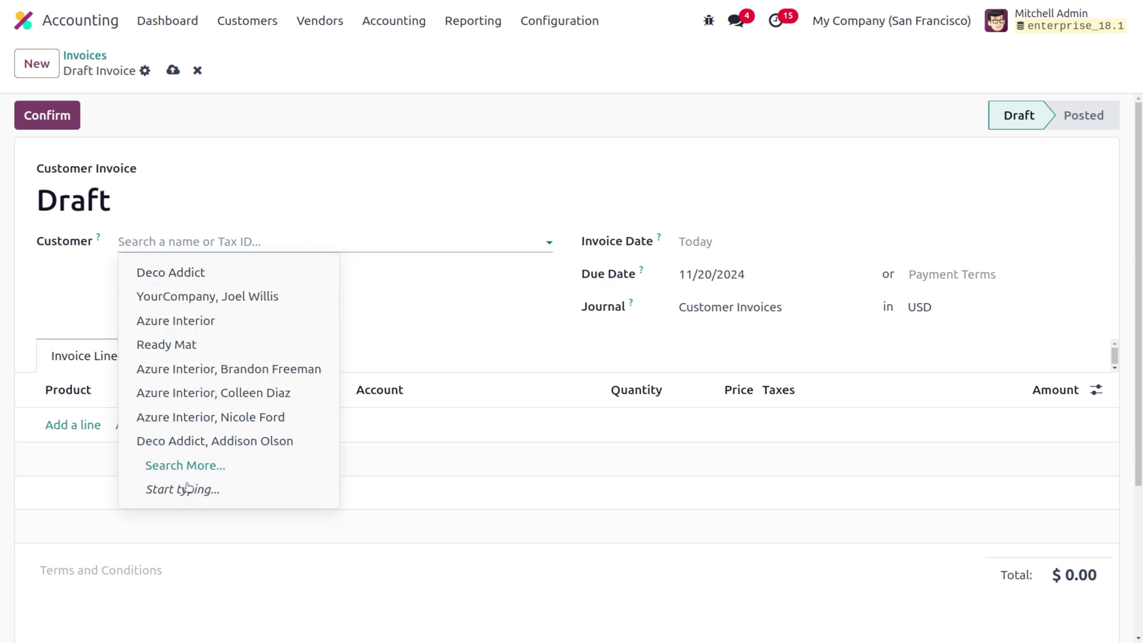
pyautogui.click(185, 465)
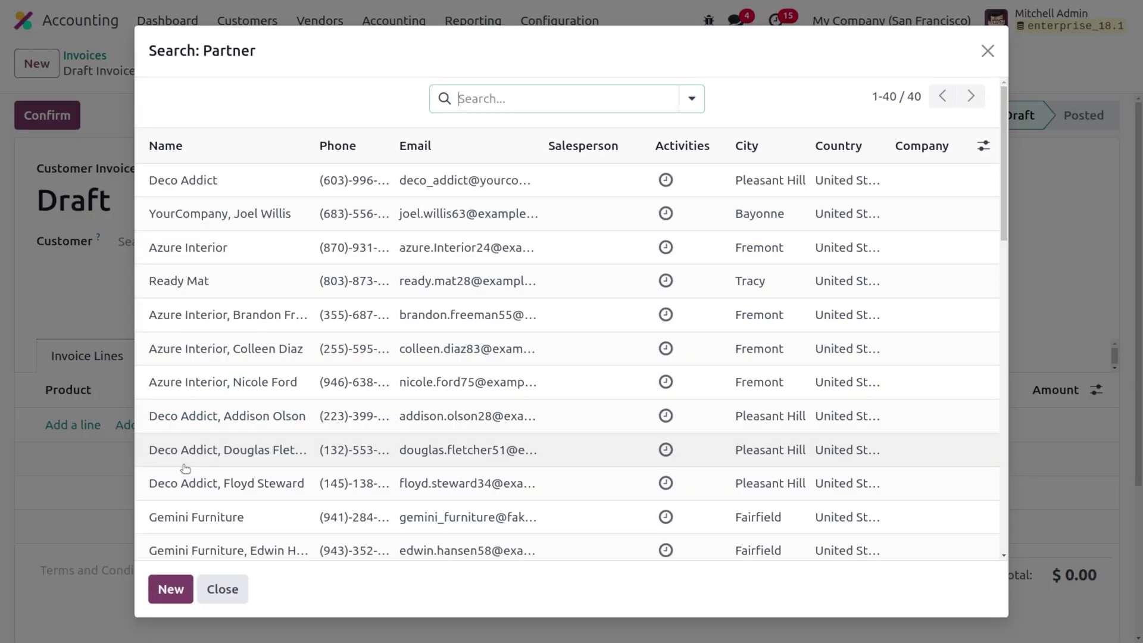
pyautogui.scroll(-8, 185, 468)
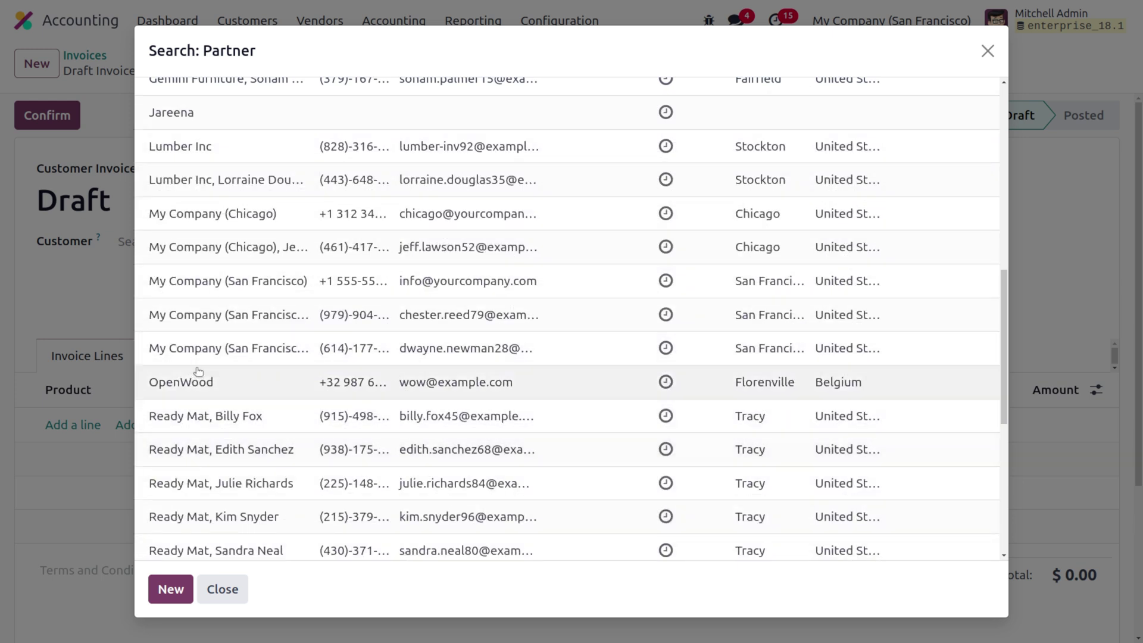
pyautogui.click(183, 393)
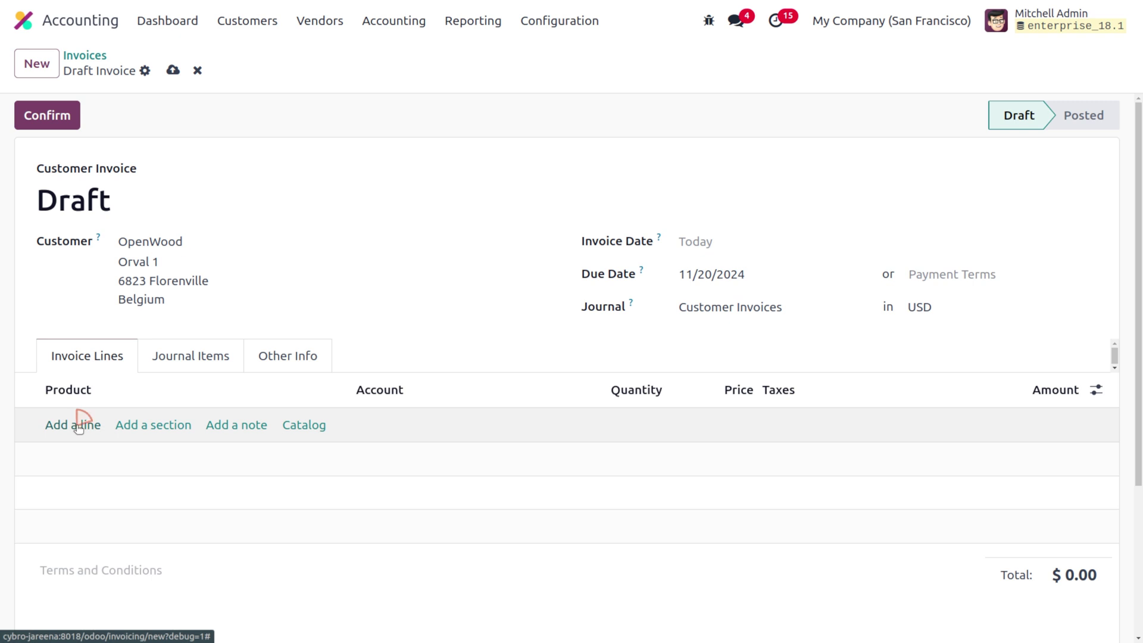
# - Add one [E-COM06] Corner Desk Right Sit line at $147.00 and save the draft
pyautogui.click(76, 425)
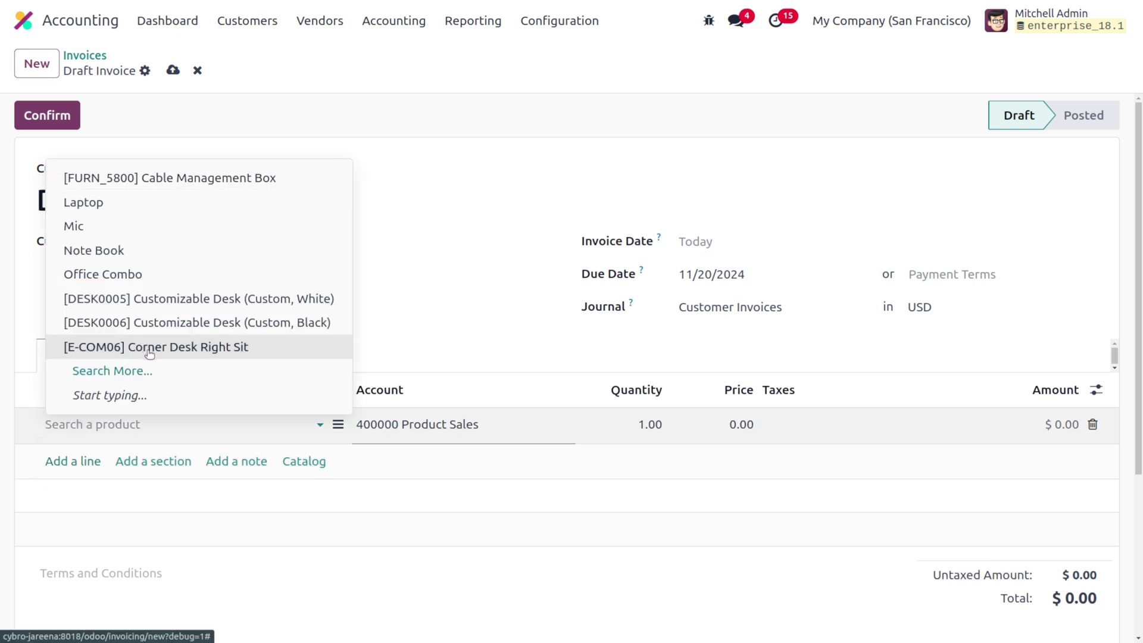
pyautogui.click(149, 347)
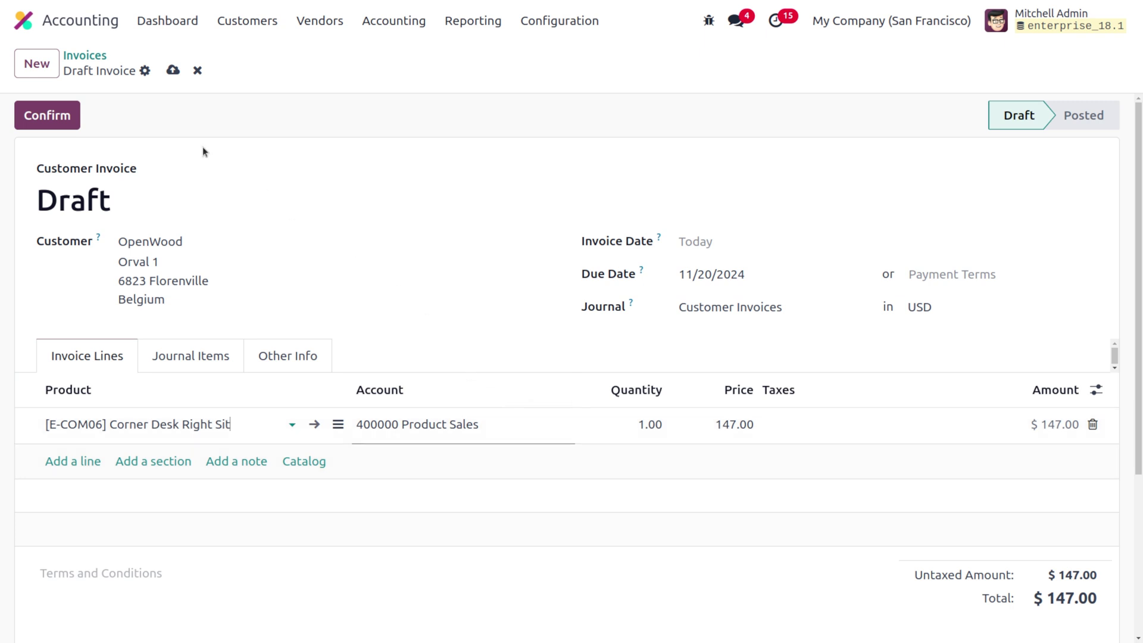
pyautogui.click(173, 70)
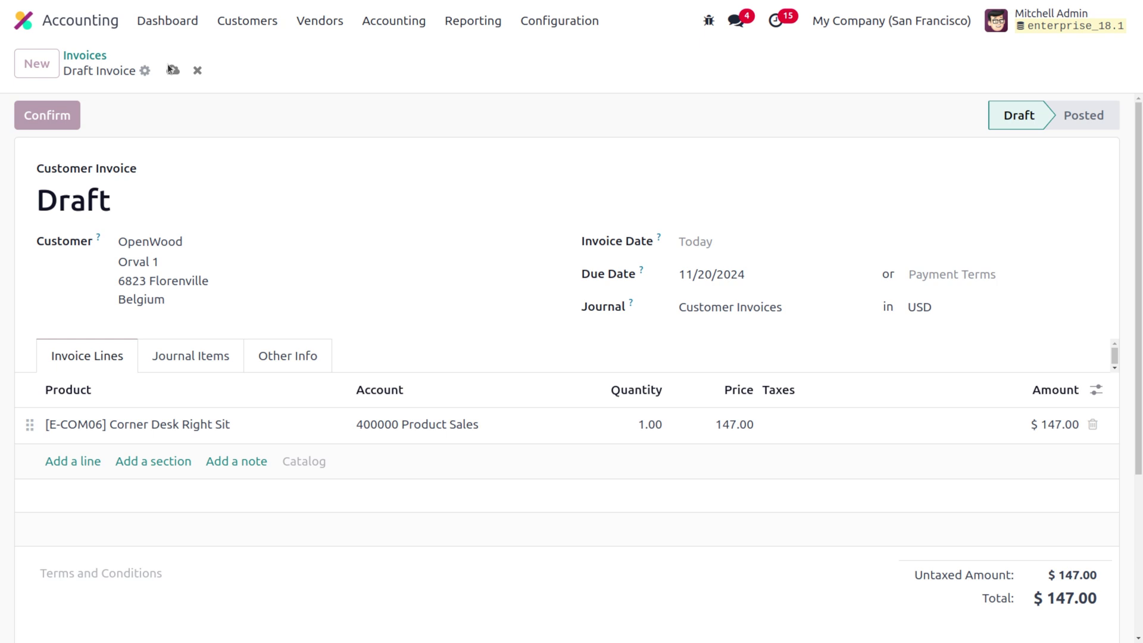
# - Post INV/2024/00013, record its $147.00 bank payment, copy its number and return to the dashboard
pyautogui.click(44, 114)
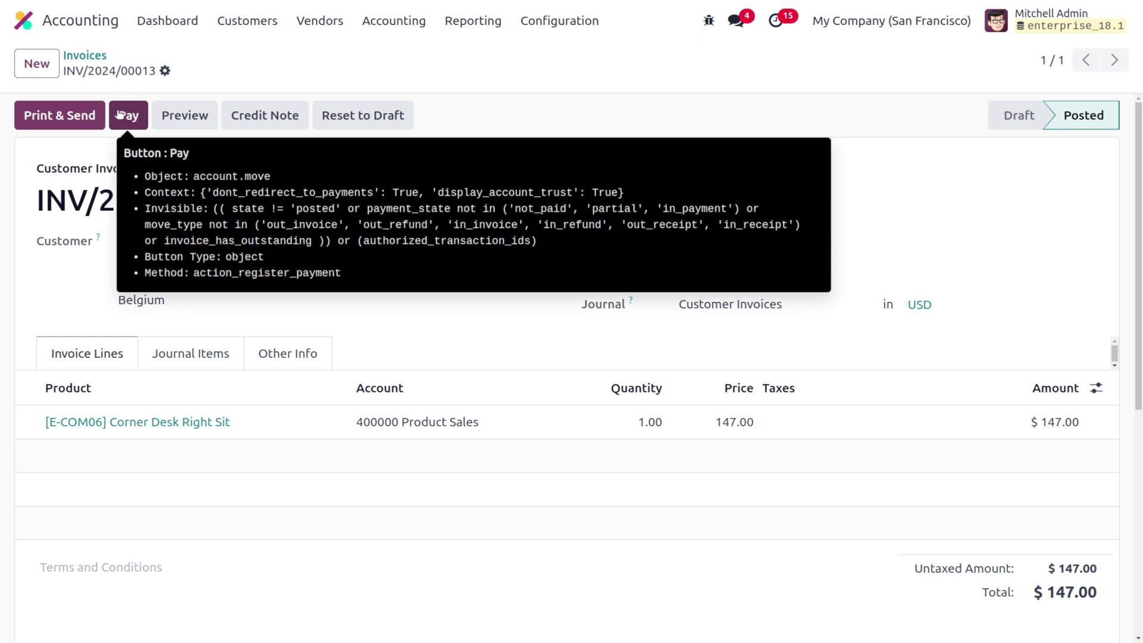
pyautogui.click(119, 113)
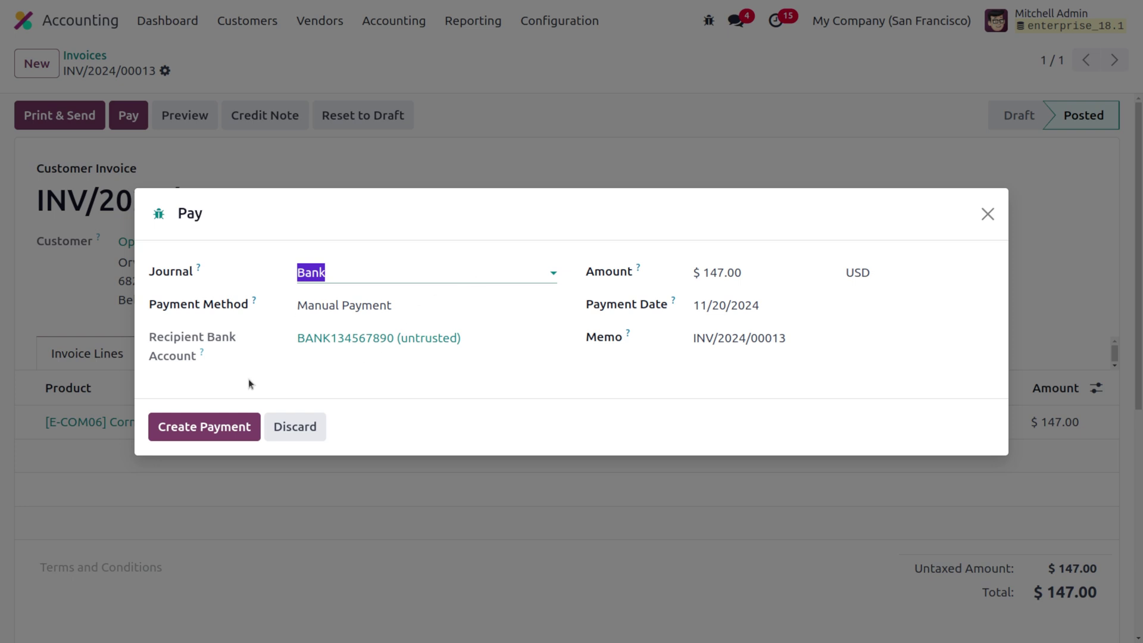
pyautogui.click(191, 426)
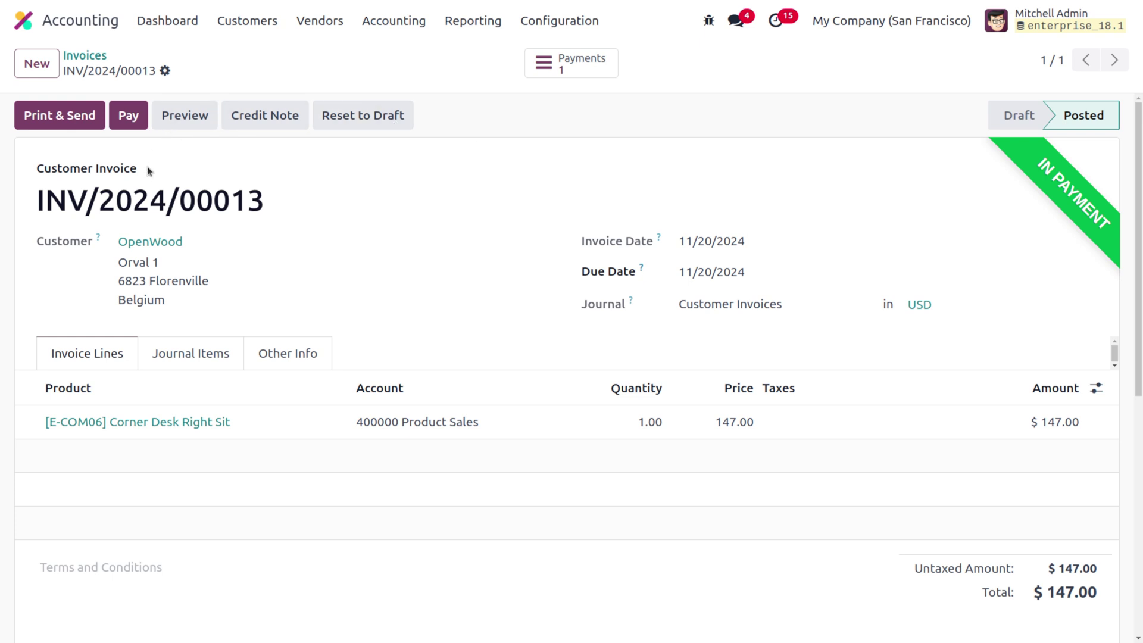
pyautogui.tripleClick(147, 198)
pyautogui.hotkey('ctrl', 'c')
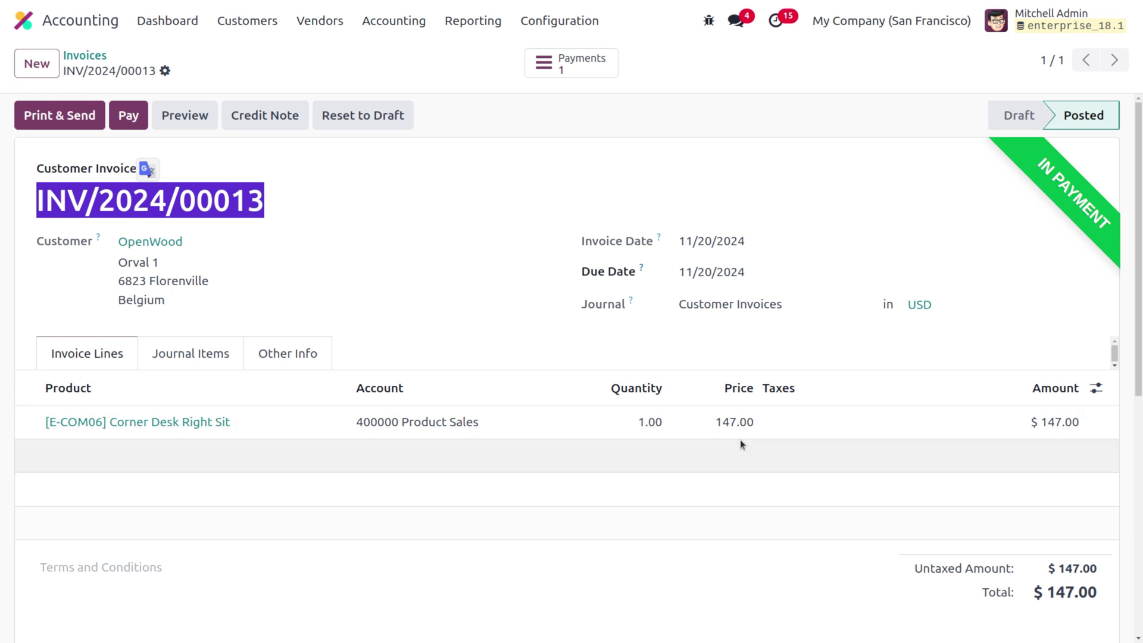
pyautogui.click(167, 21)
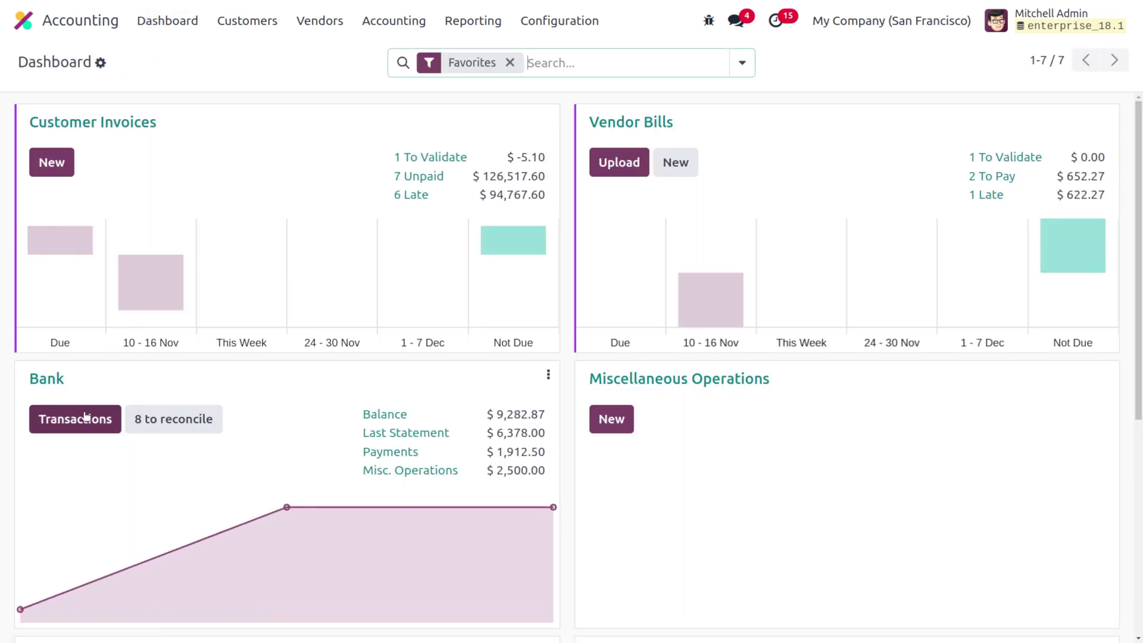
# - Open the Bank journal's reconciliation transactions and start a new statement line
pyautogui.click(78, 417)
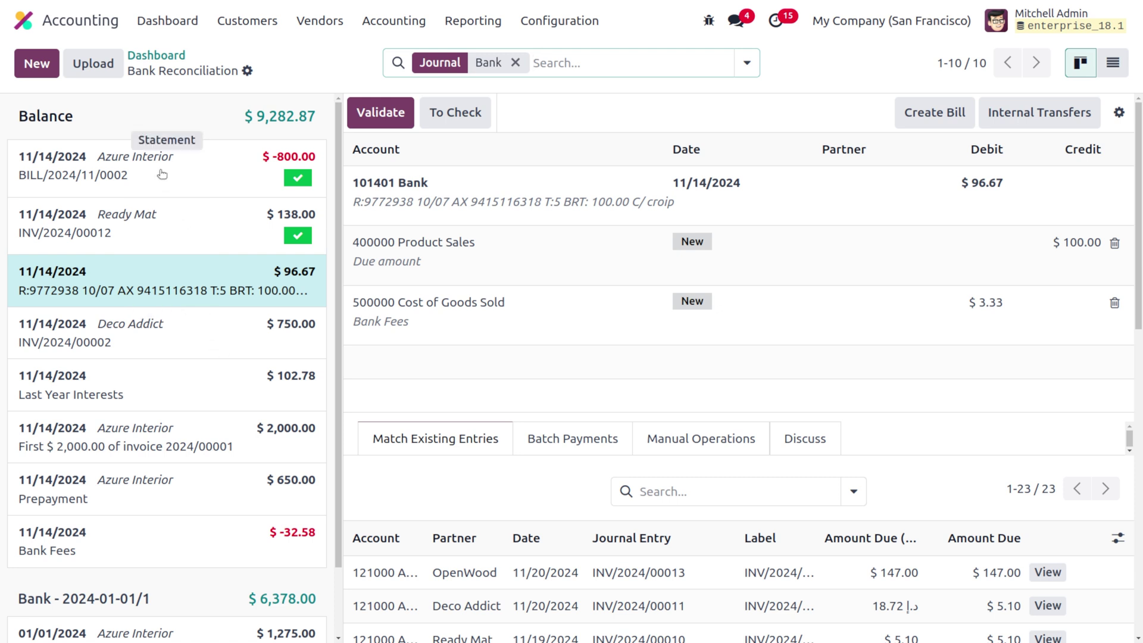
pyautogui.click(35, 65)
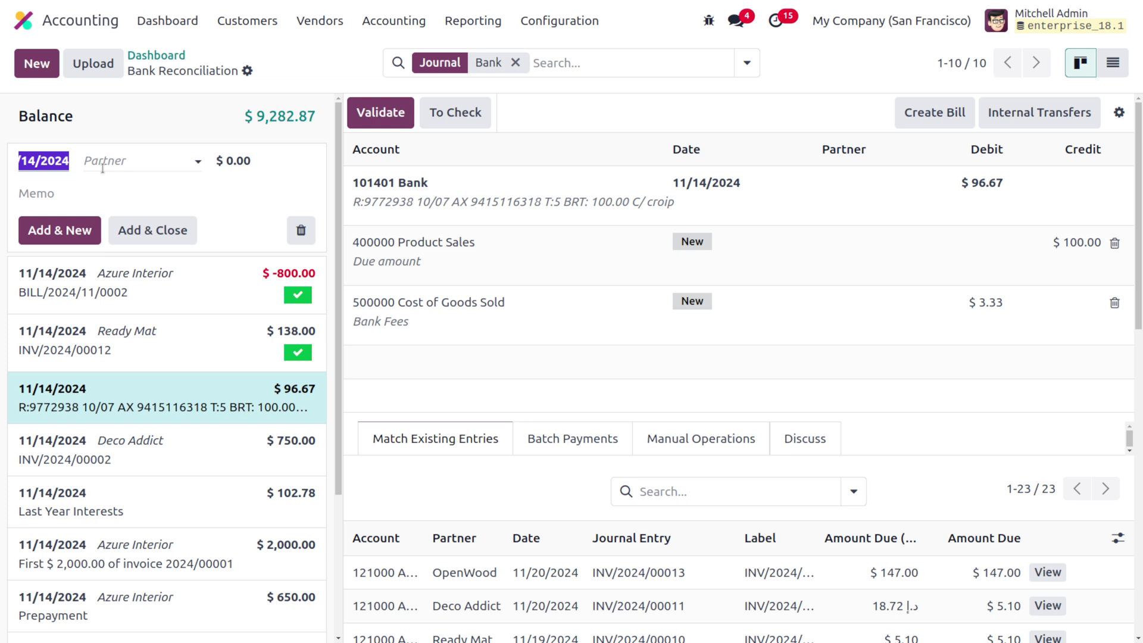
# - Add a statement line with memo INV/2024/00013, partner OpenWood and amount 147
pyautogui.click(87, 195)
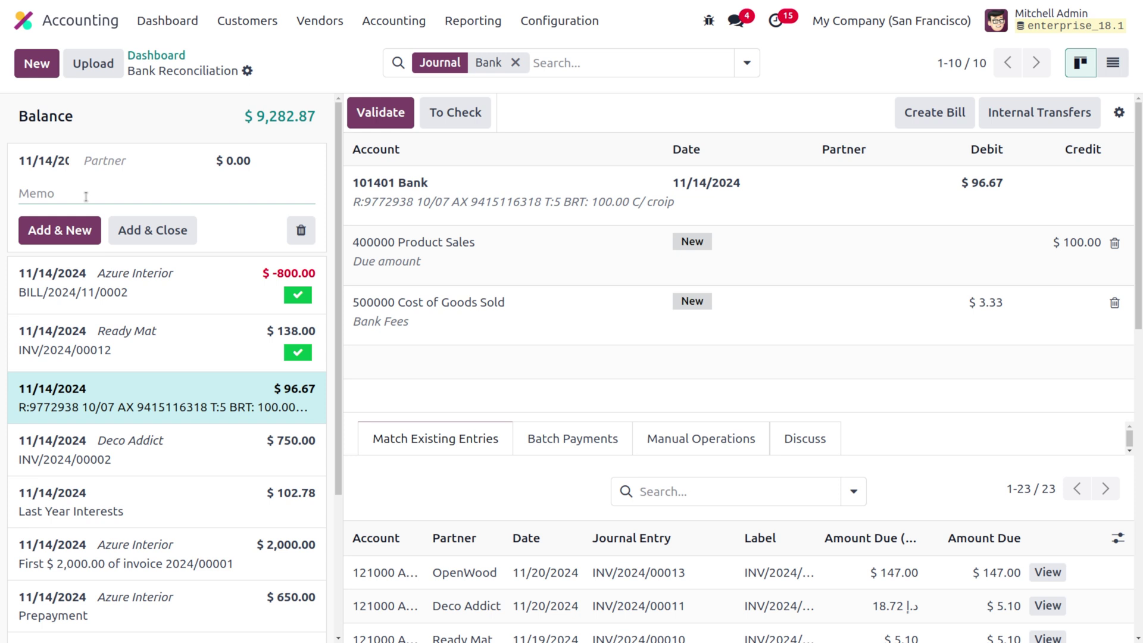
pyautogui.hotkey('ctrl', 'v')
pyautogui.click(110, 159)
pyautogui.write('dp')
pyautogui.press('Return')
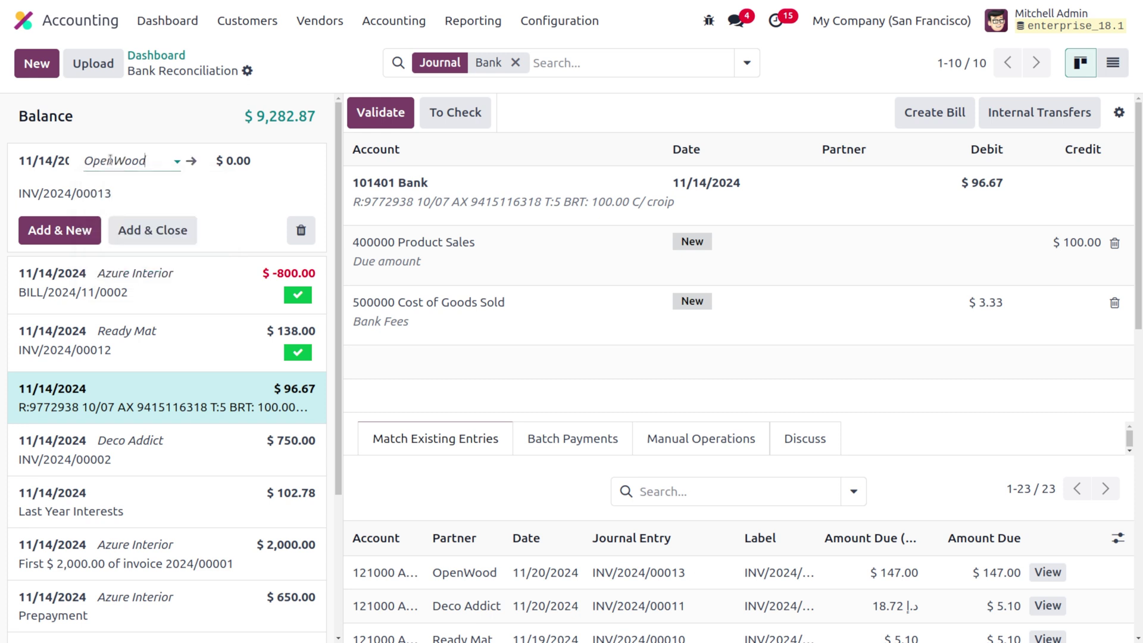
pyautogui.click(254, 162)
pyautogui.write('147')
pyautogui.click(125, 238)
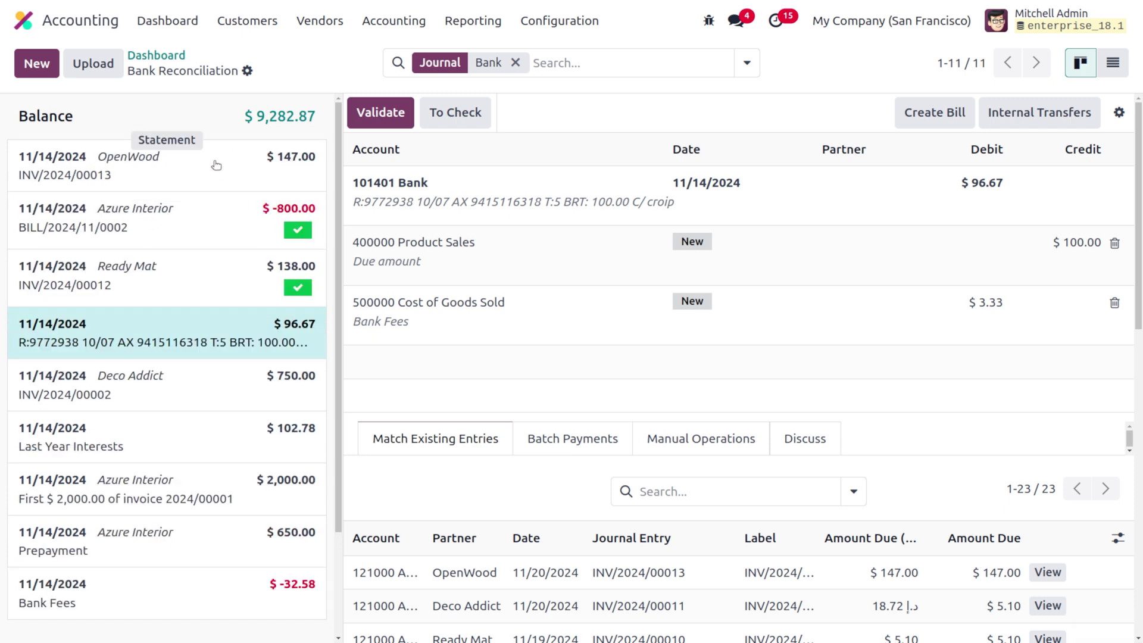
# - Match the $147.00 OpenWood statement line to INV/2024/00013 and clear the Journal: Bank filter
pyautogui.click(469, 572)
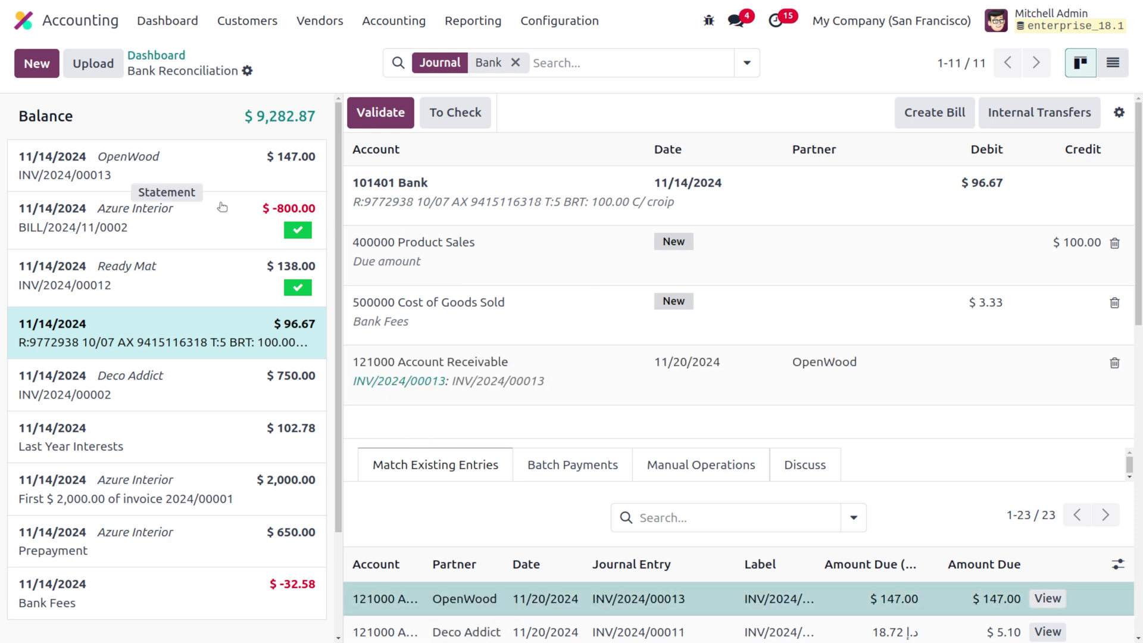
pyautogui.click(184, 177)
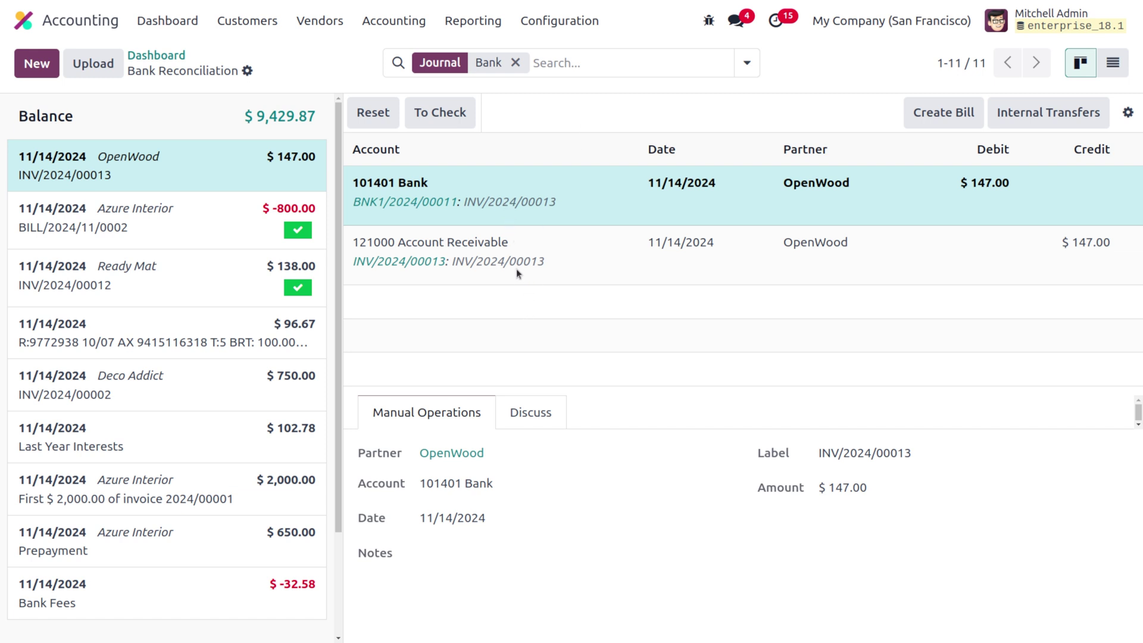
pyautogui.click(516, 63)
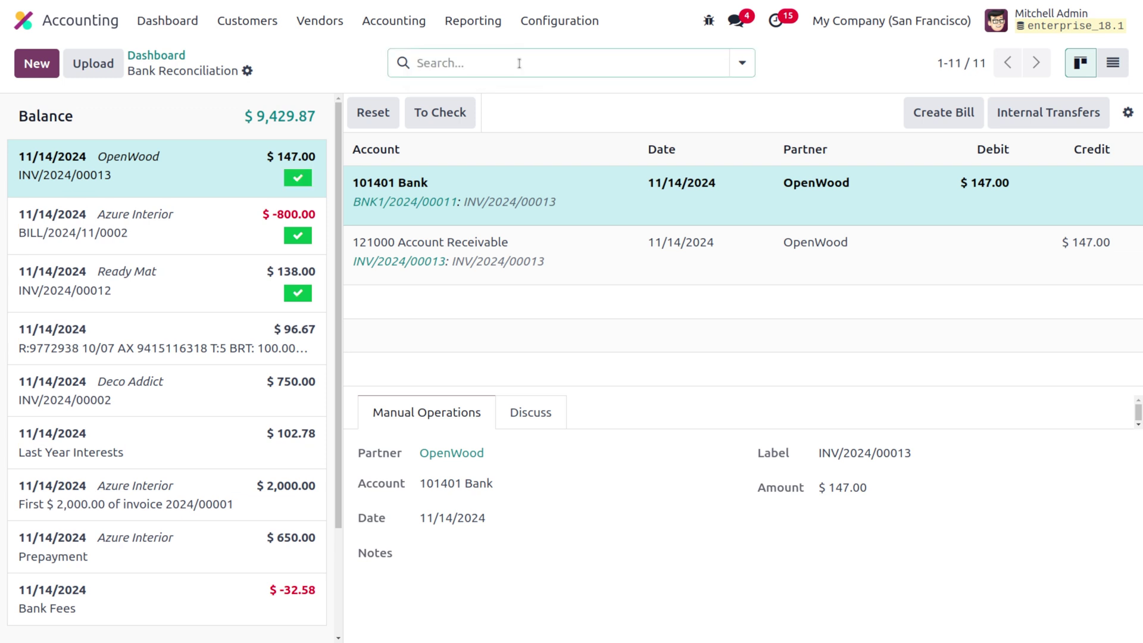
# - Confirm INV/2024/00013 shows Paid in Customer Invoices, then open the Vendor Bills list
pyautogui.click(255, 31)
pyautogui.click(268, 53)
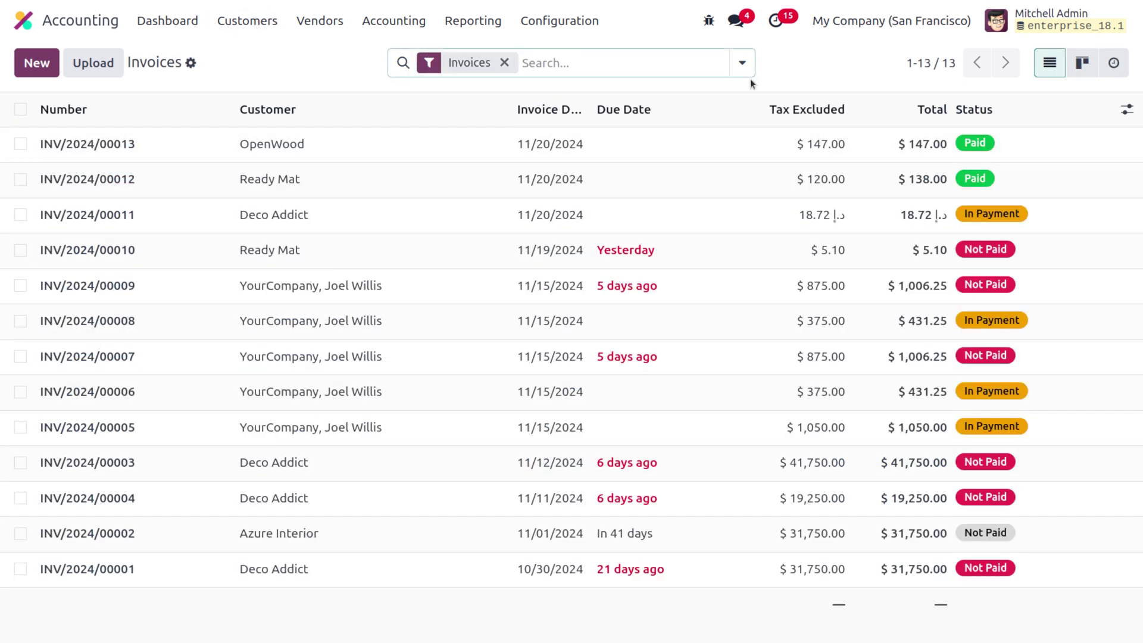
pyautogui.click(319, 21)
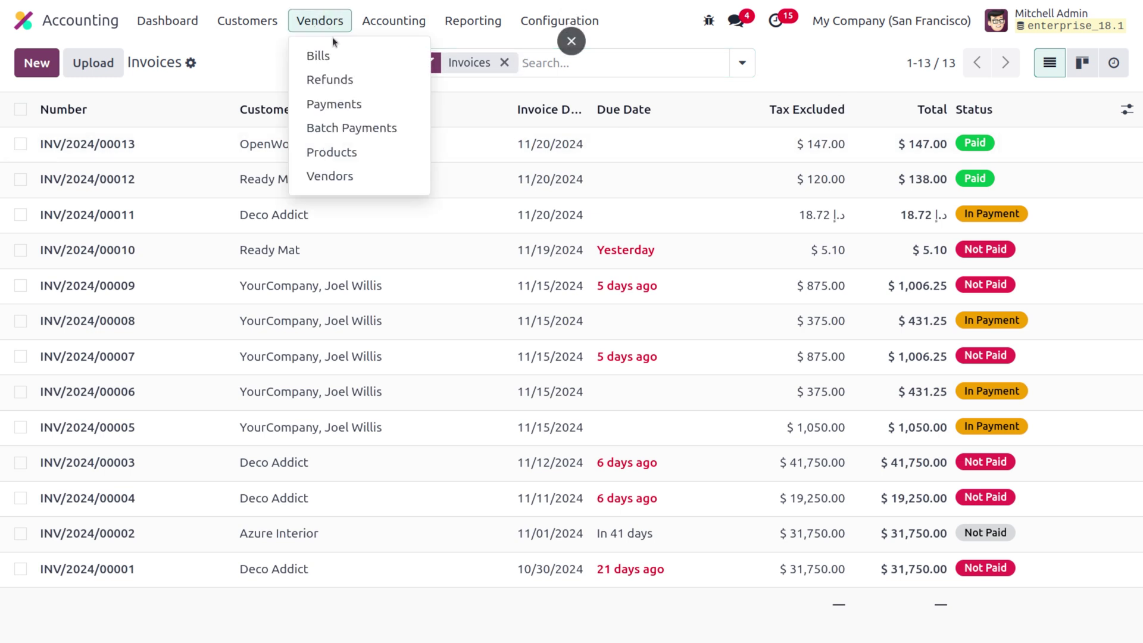
pyautogui.click(344, 56)
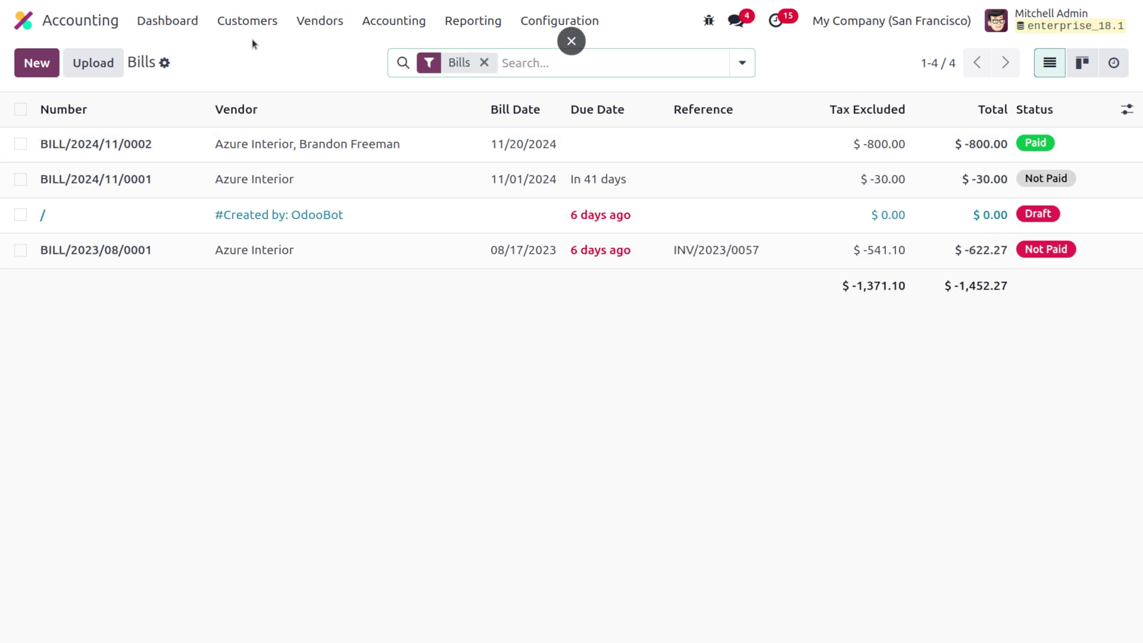
# - Start a new vendor bill from The Jackson Group dated 11/20/2024
pyautogui.click(37, 64)
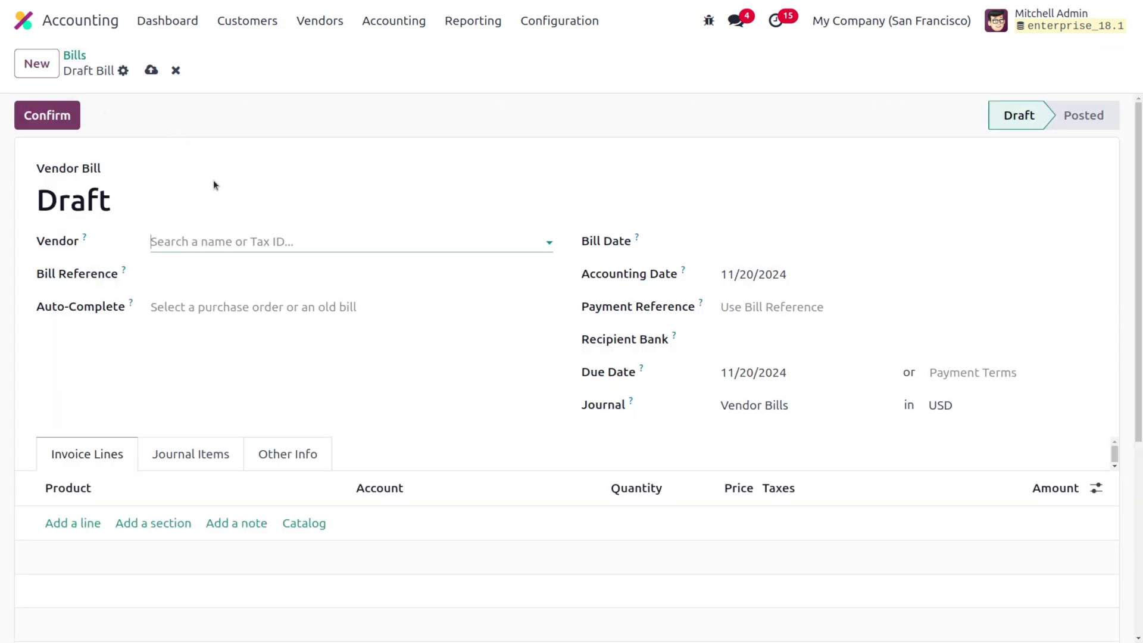
pyautogui.click(237, 241)
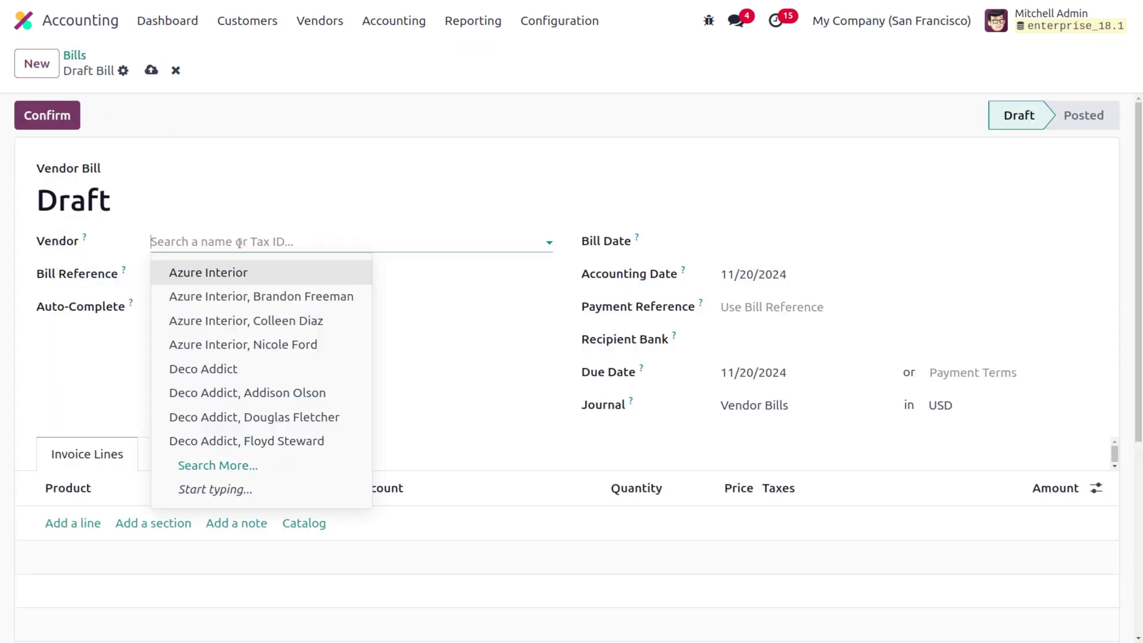
pyautogui.click(221, 471)
pyautogui.scroll(-10, 221, 470)
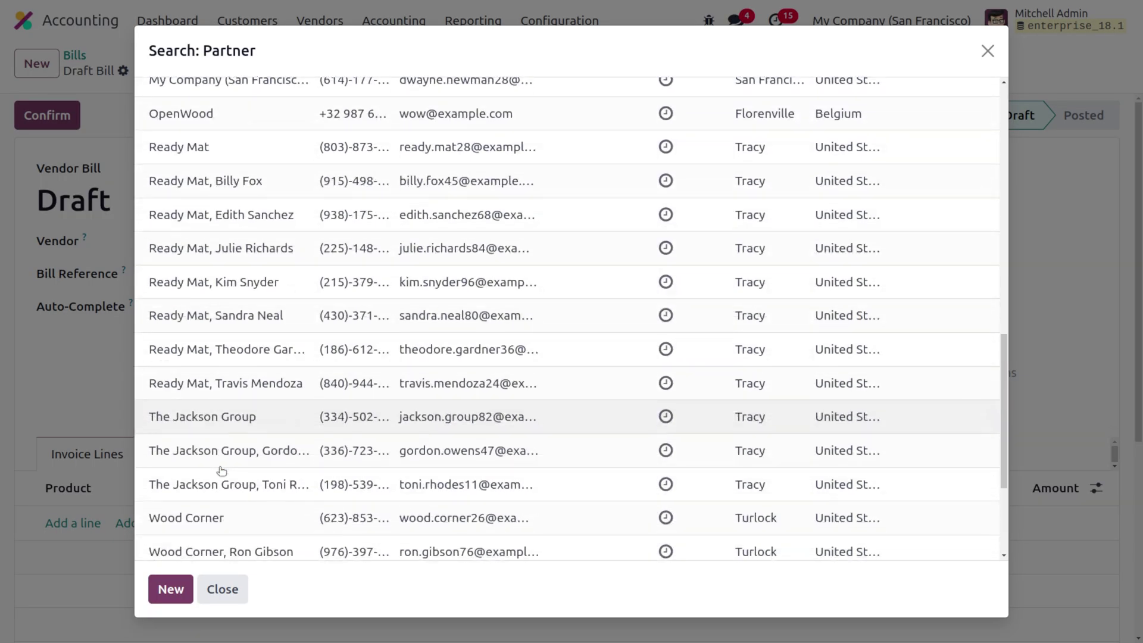
pyautogui.scroll(-1, 220, 471)
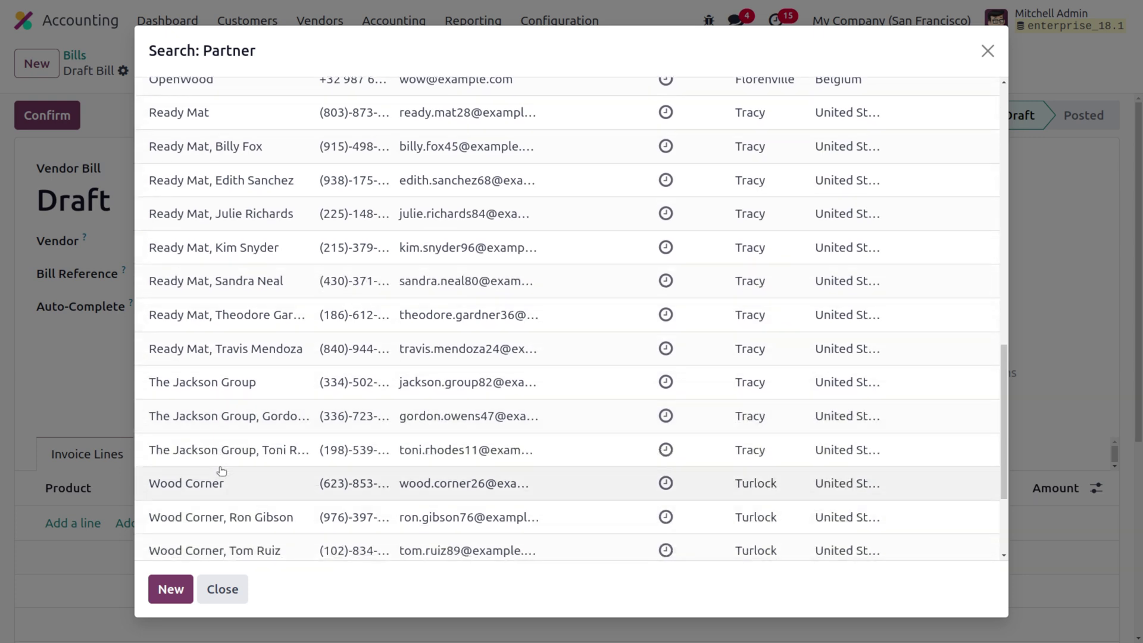
pyautogui.click(227, 380)
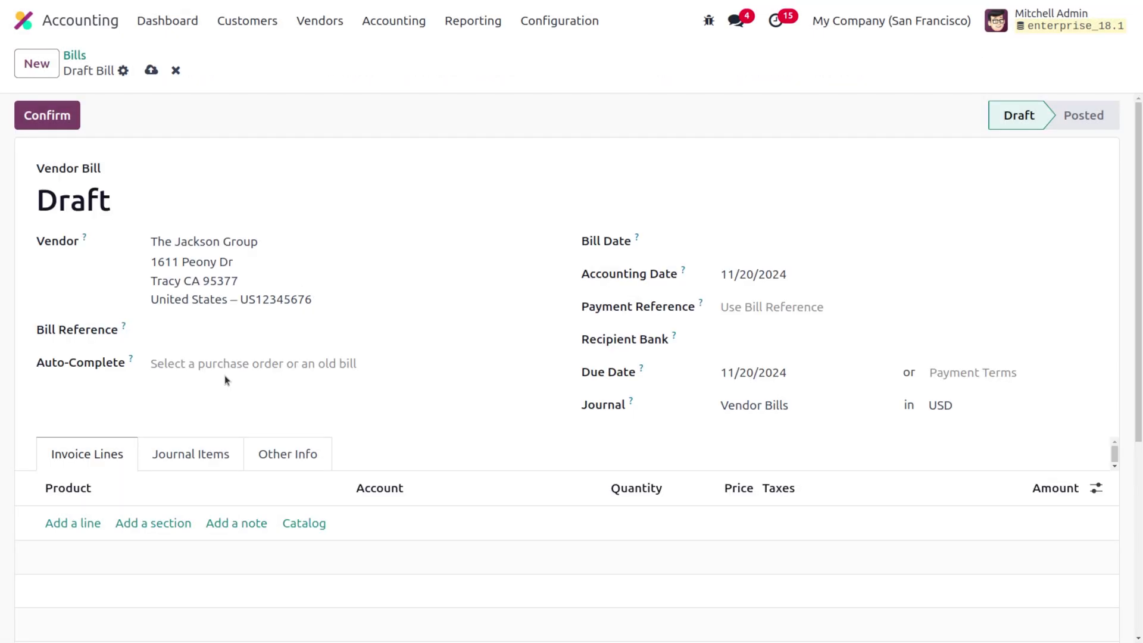
pyautogui.click(769, 241)
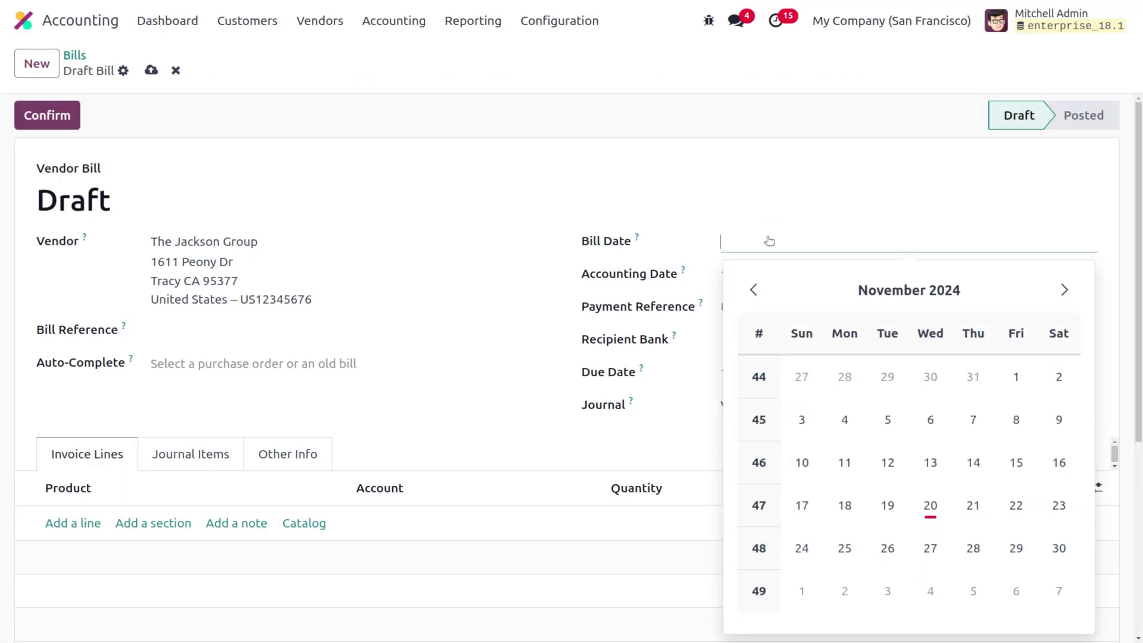
pyautogui.click(930, 505)
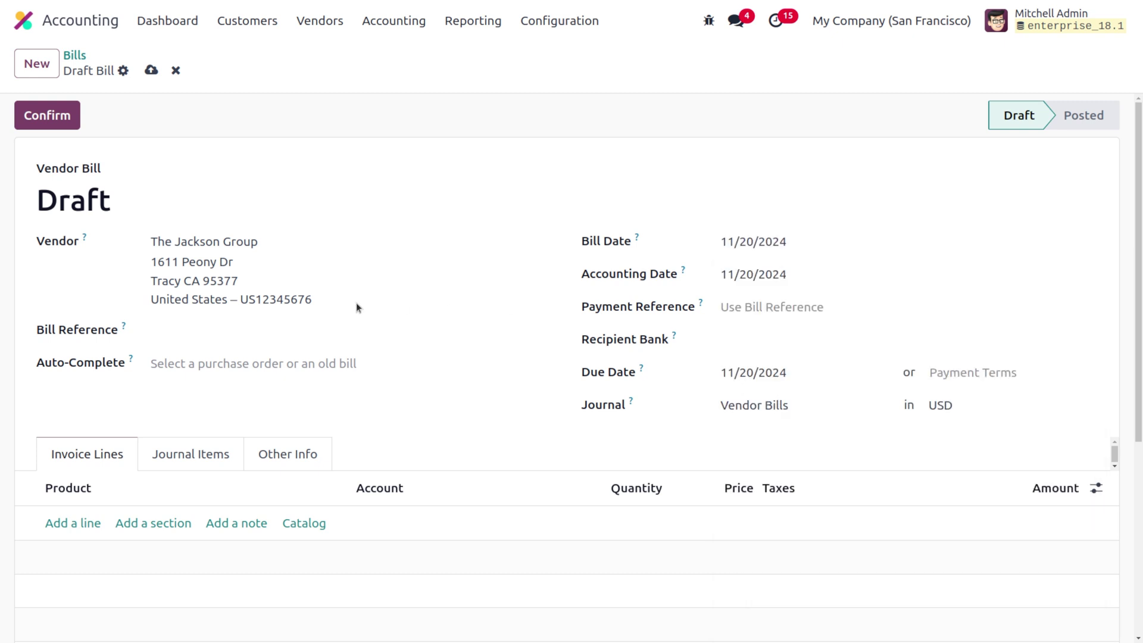
# - Add one [E-COM07] Large Cabinet line of $800.00 and save the draft bill
pyautogui.click(84, 522)
pyautogui.click(83, 524)
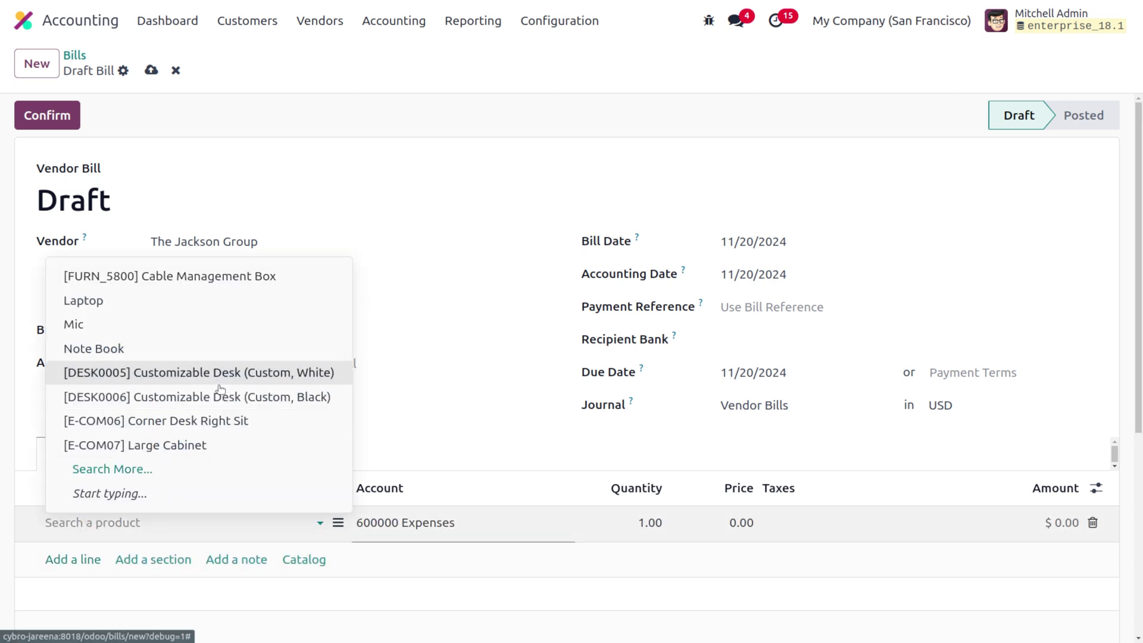
pyautogui.click(237, 452)
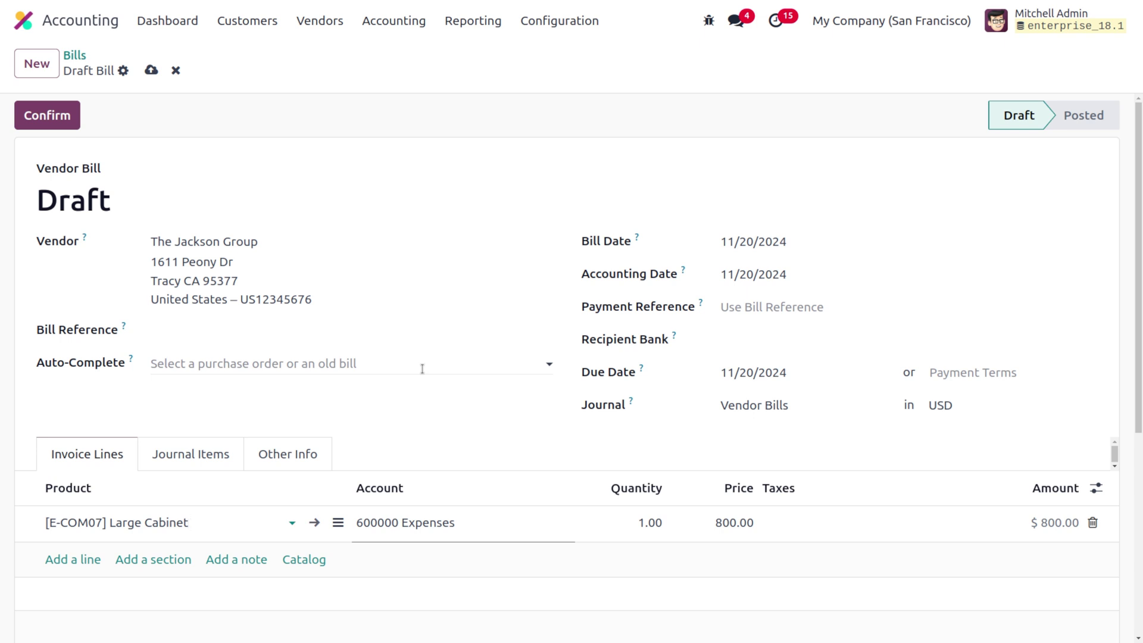
pyautogui.click(151, 70)
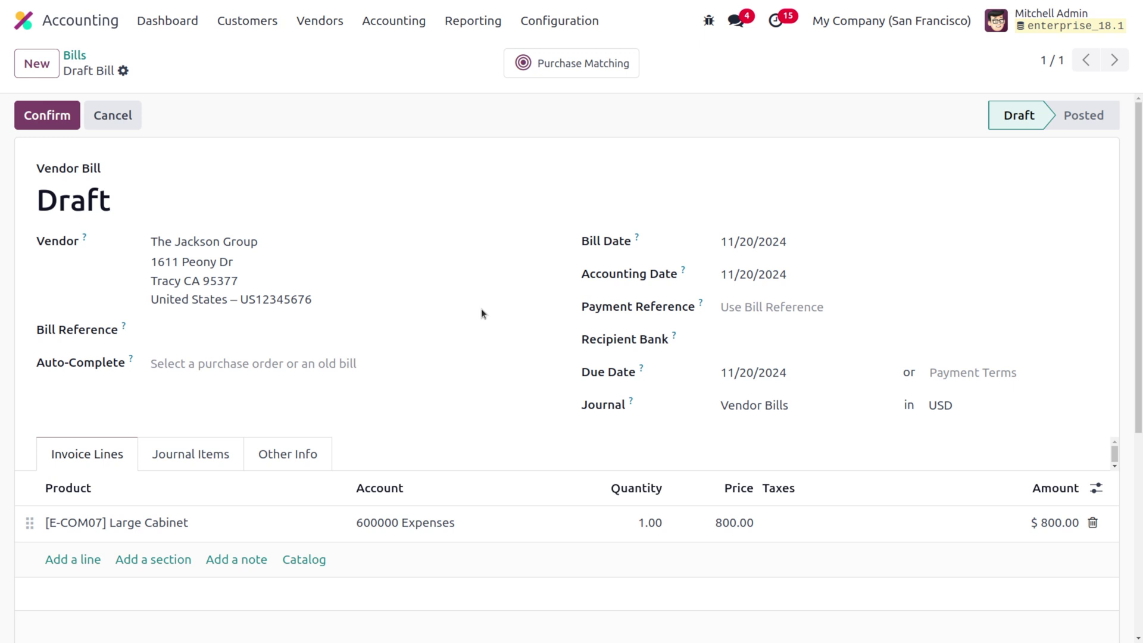
# - Post BILL/2024/11/0003 and create its $800.00 payment from the Bank journal
pyautogui.click(39, 110)
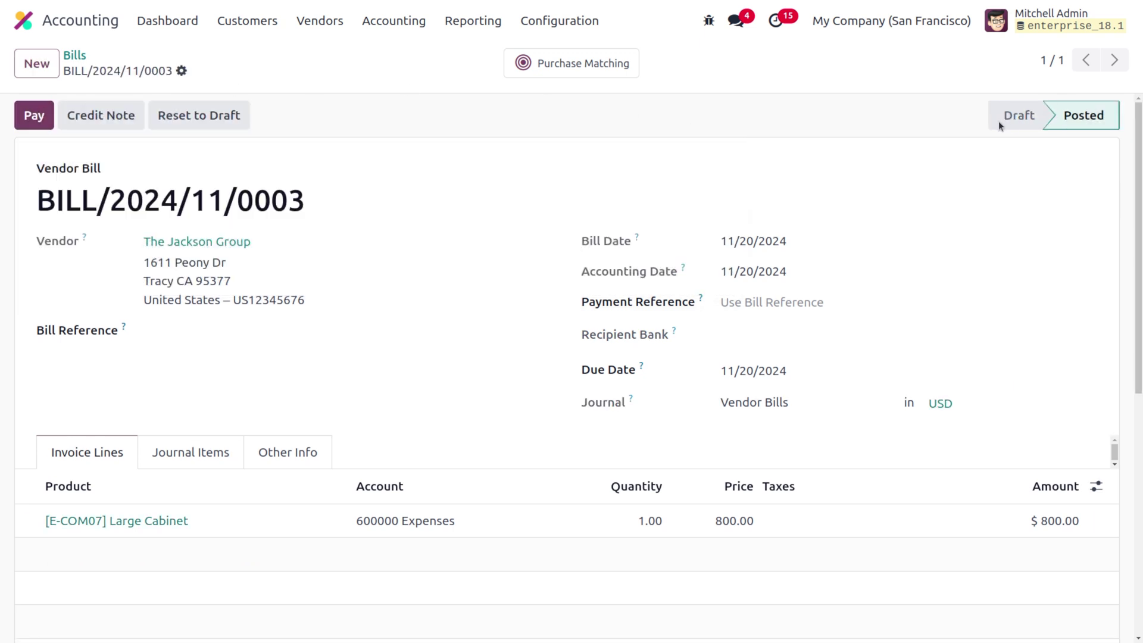
pyautogui.moveTo(491, 5)
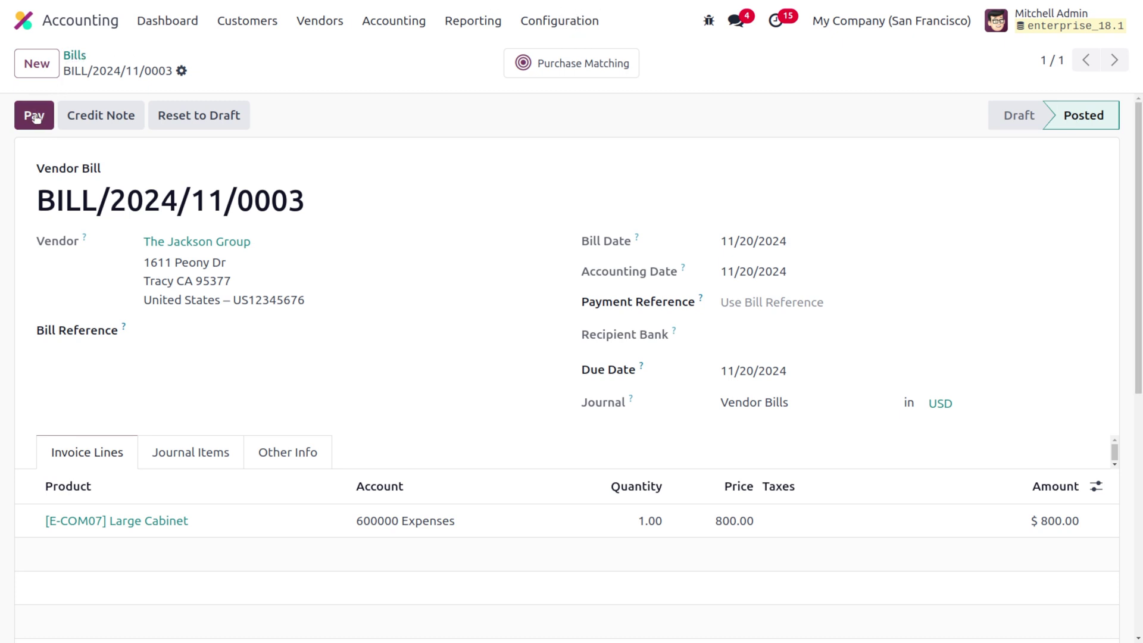
pyautogui.click(36, 116)
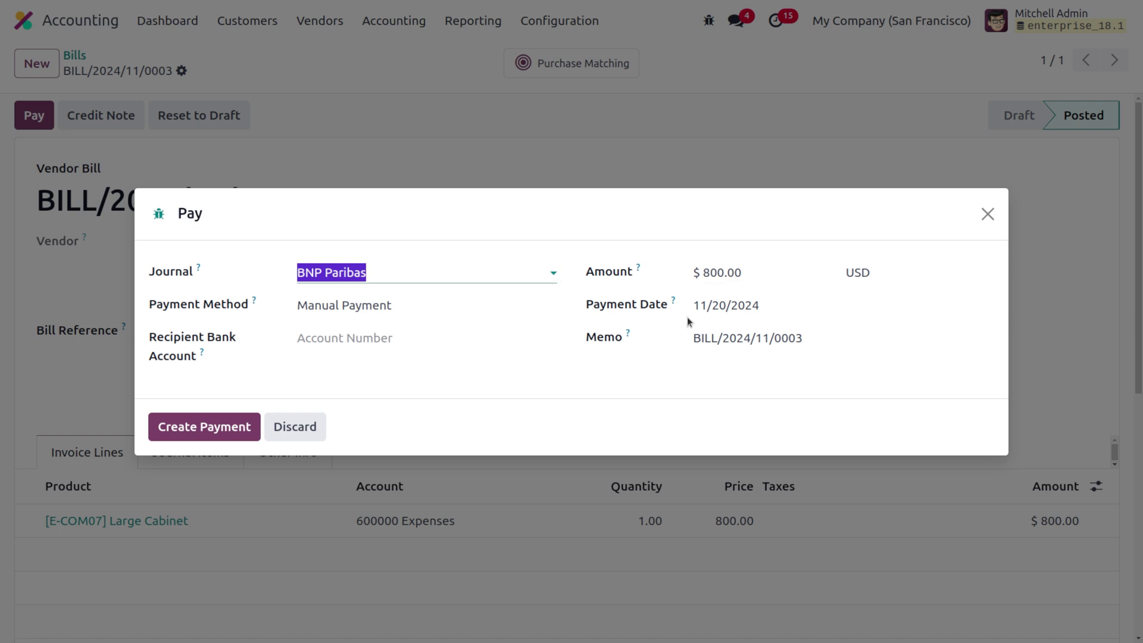
pyautogui.click(371, 273)
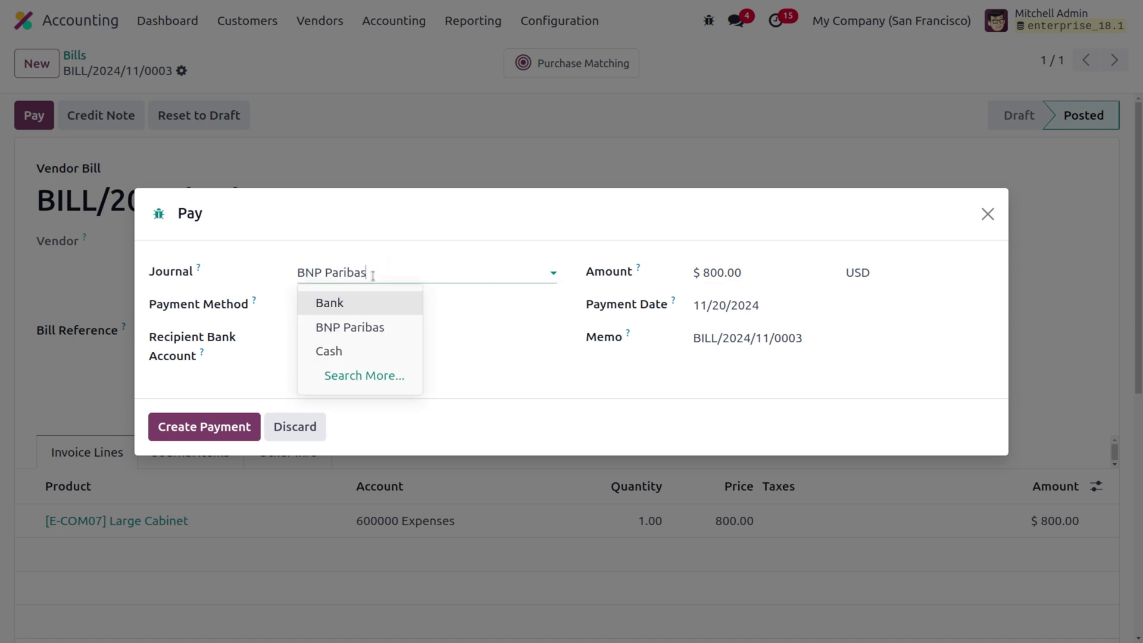
pyautogui.click(395, 301)
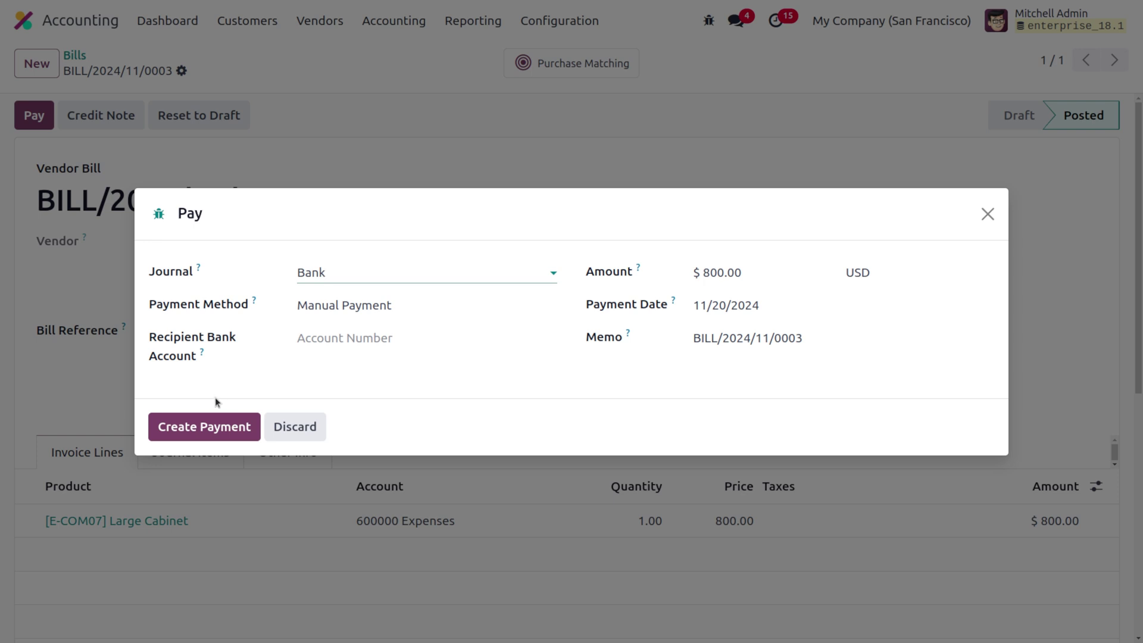
pyautogui.click(225, 425)
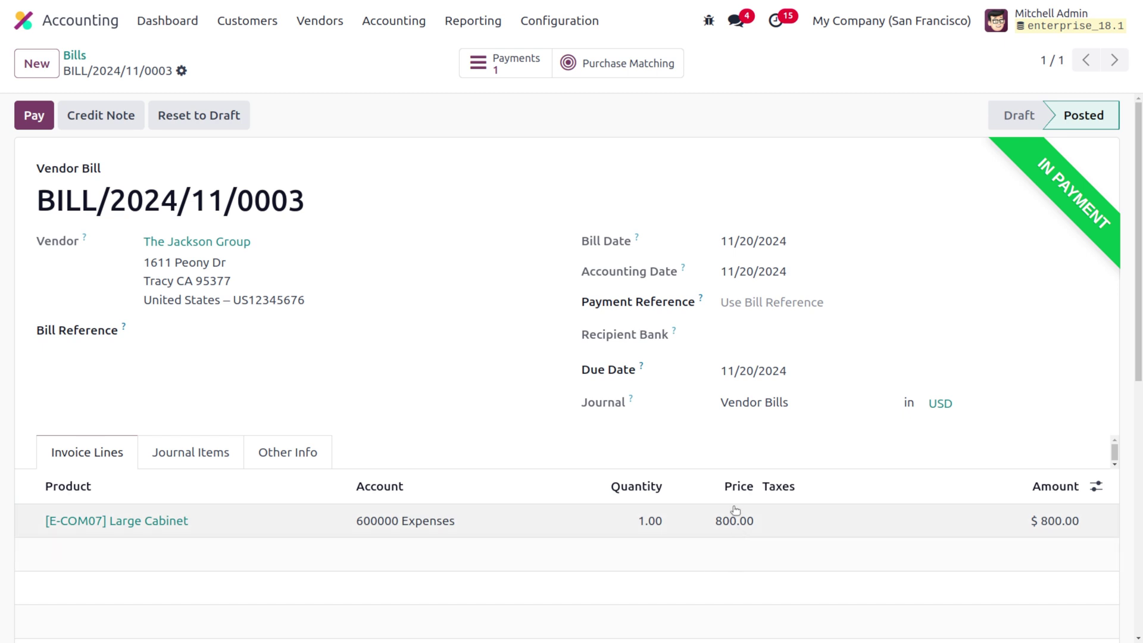
# - Copy the bill number BILL/2024/11/0003 and open the Bank card's Transactions from the dashboard
pyautogui.tripleClick(238, 203)
pyautogui.hotkey('ctrl', 'c')
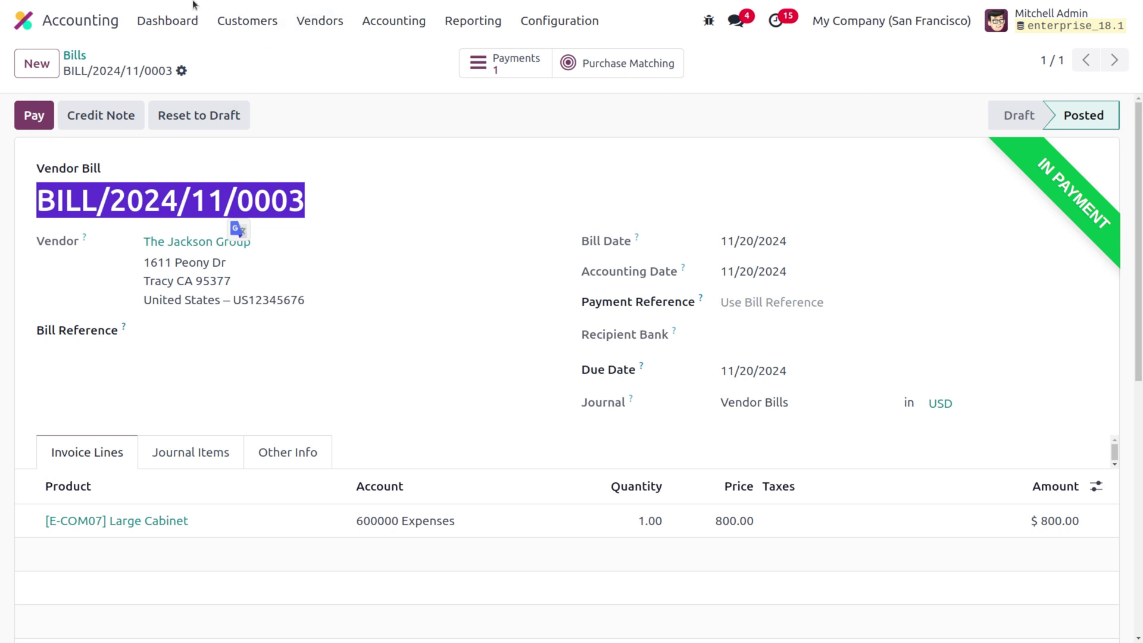
pyautogui.click(147, 23)
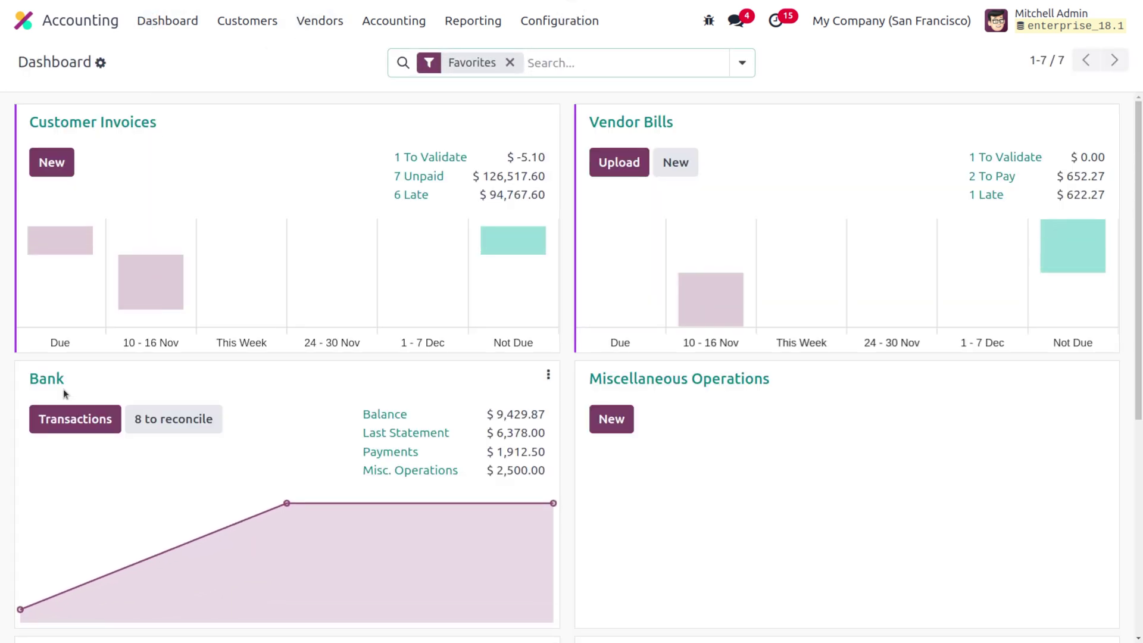
pyautogui.click(90, 420)
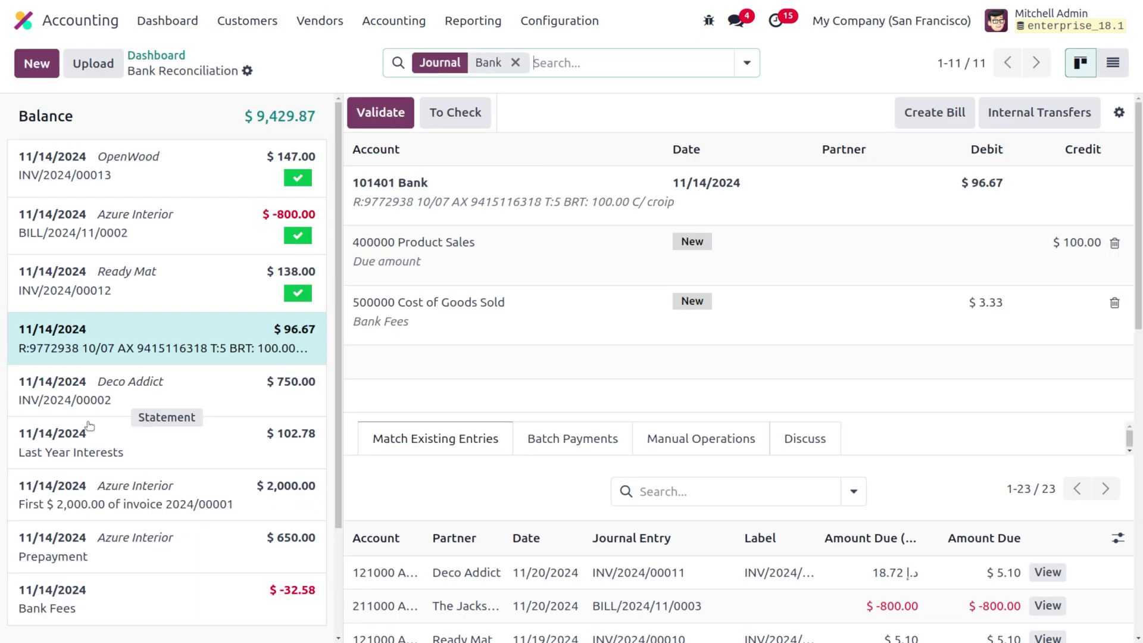
pyautogui.scroll(-2, 494, 499)
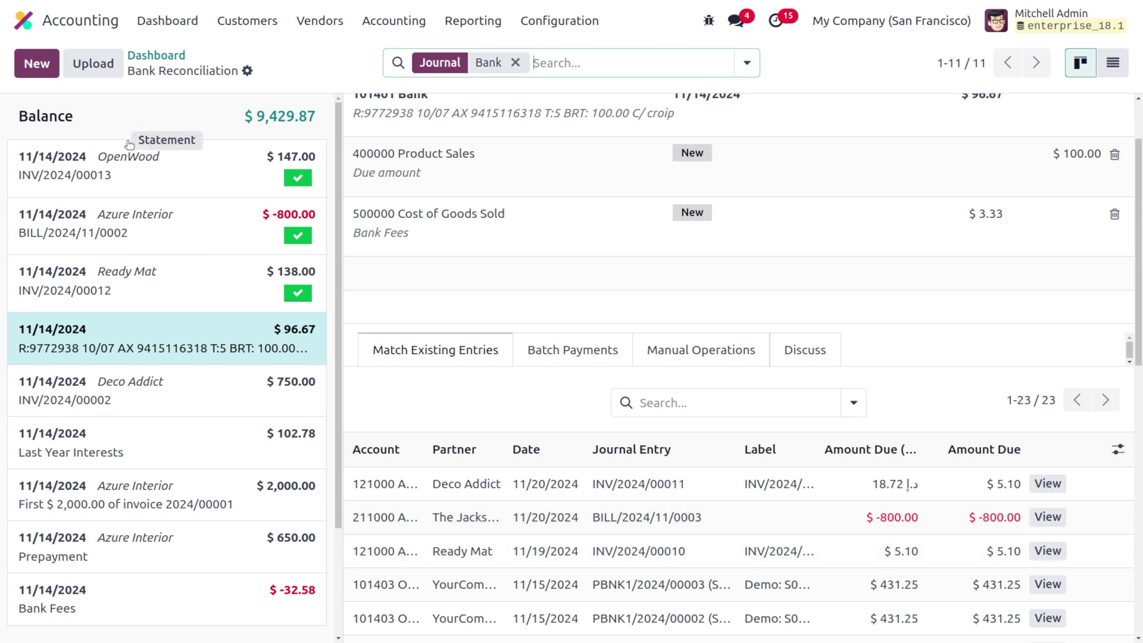
# - Add an $800.00 statement line for The Jackson Group with memo BILL/2024/11/0003
pyautogui.click(53, 77)
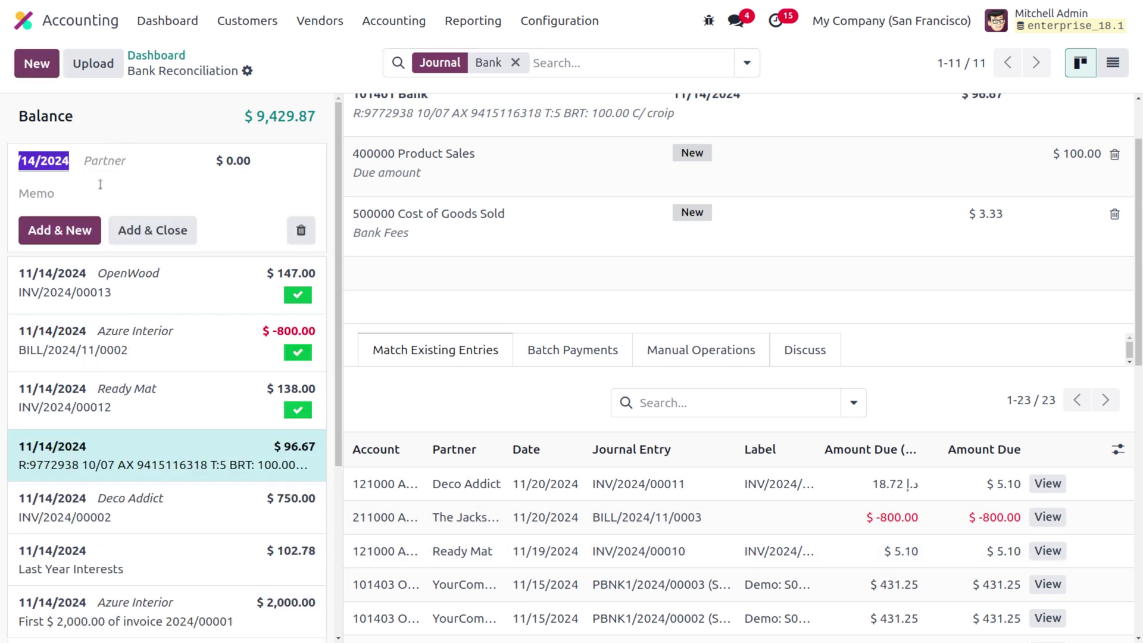
pyautogui.click(82, 191)
pyautogui.hotkey('ctrl', 'v')
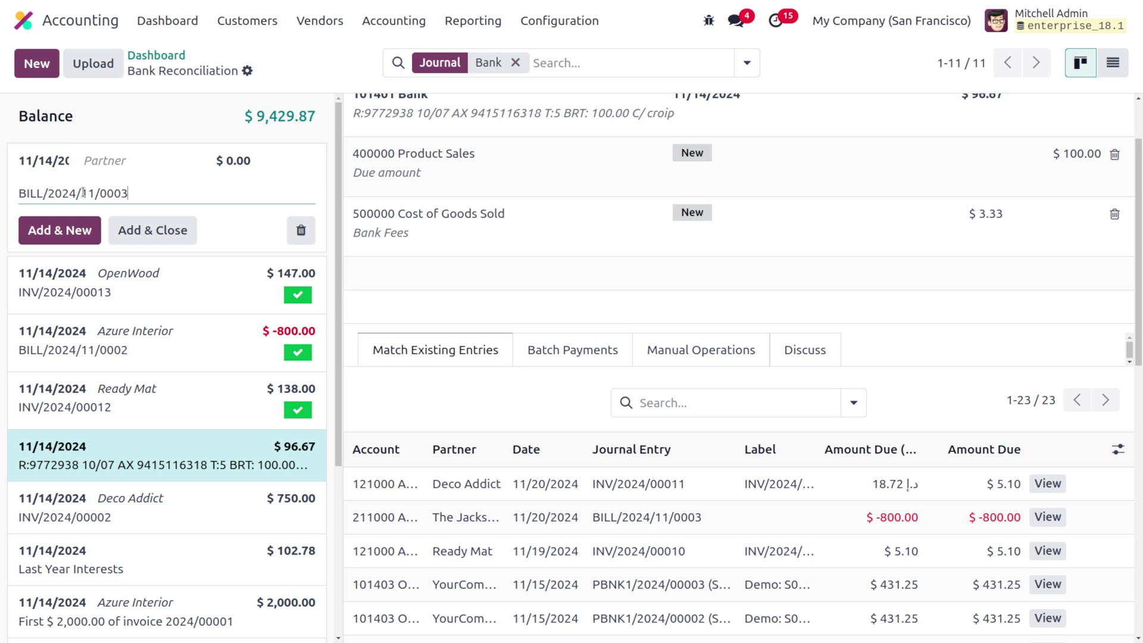
pyautogui.click(275, 157)
pyautogui.write('800')
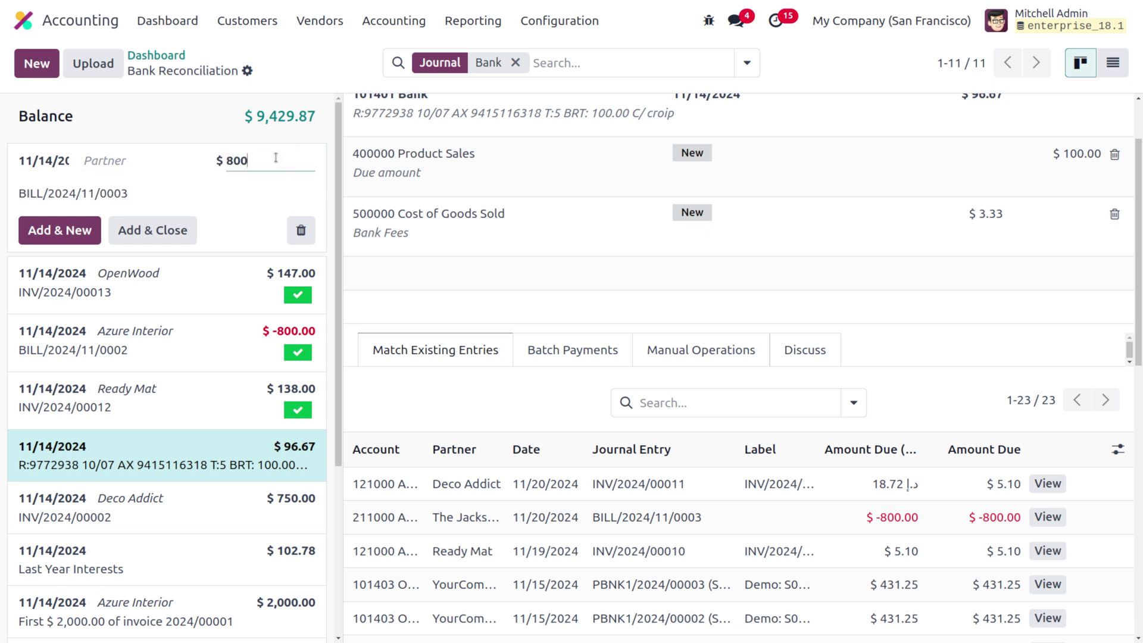
pyautogui.click(129, 160)
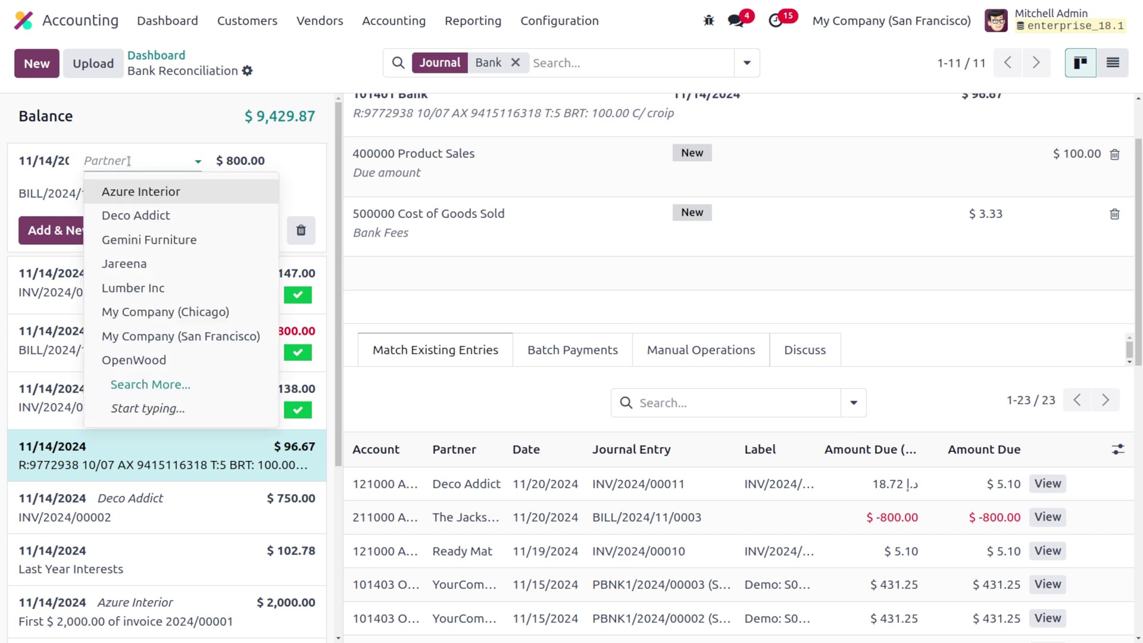
pyautogui.write('the')
pyautogui.press('Return')
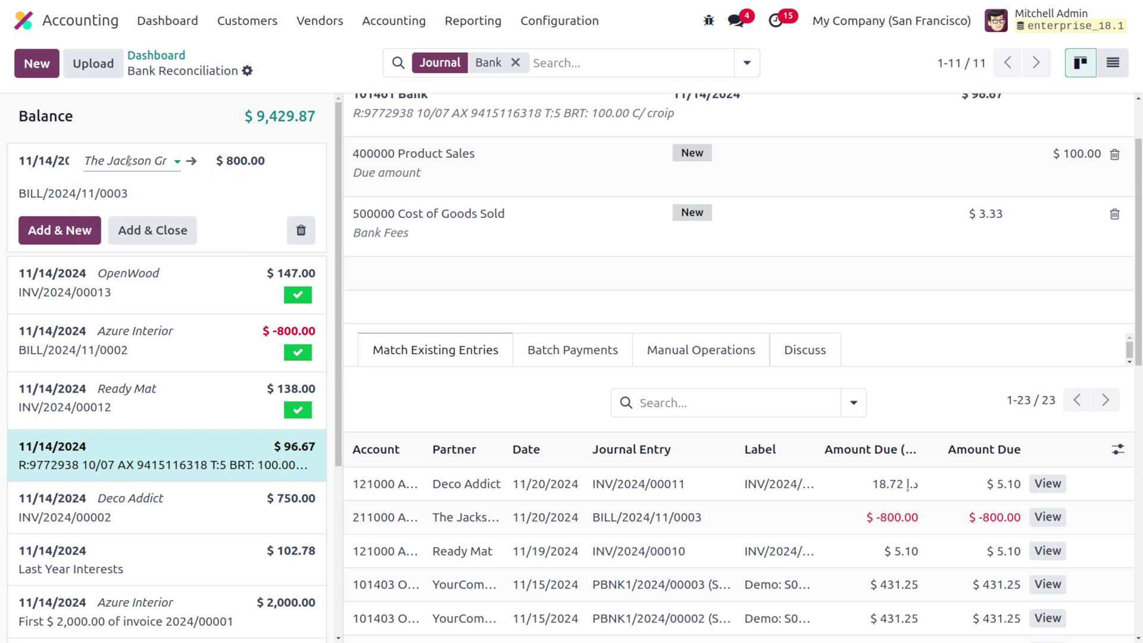
pyautogui.click(153, 230)
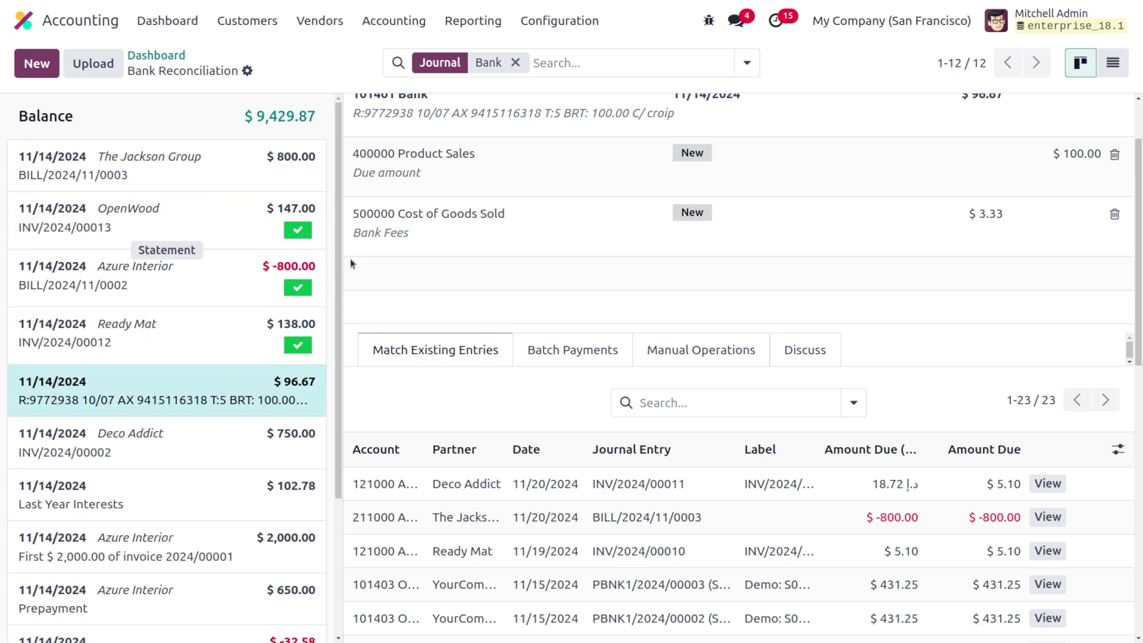
# - Match BILL/2024/11/0003 to the $800.00 Jackson Group statement line, clearing the Bank filter
pyautogui.click(623, 528)
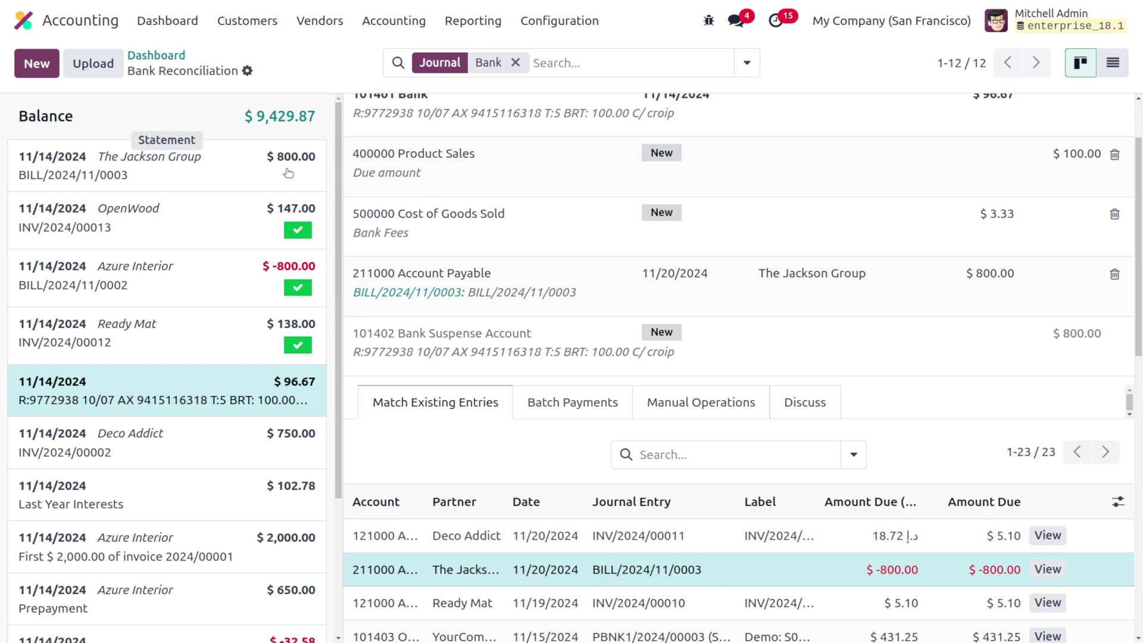
pyautogui.click(288, 173)
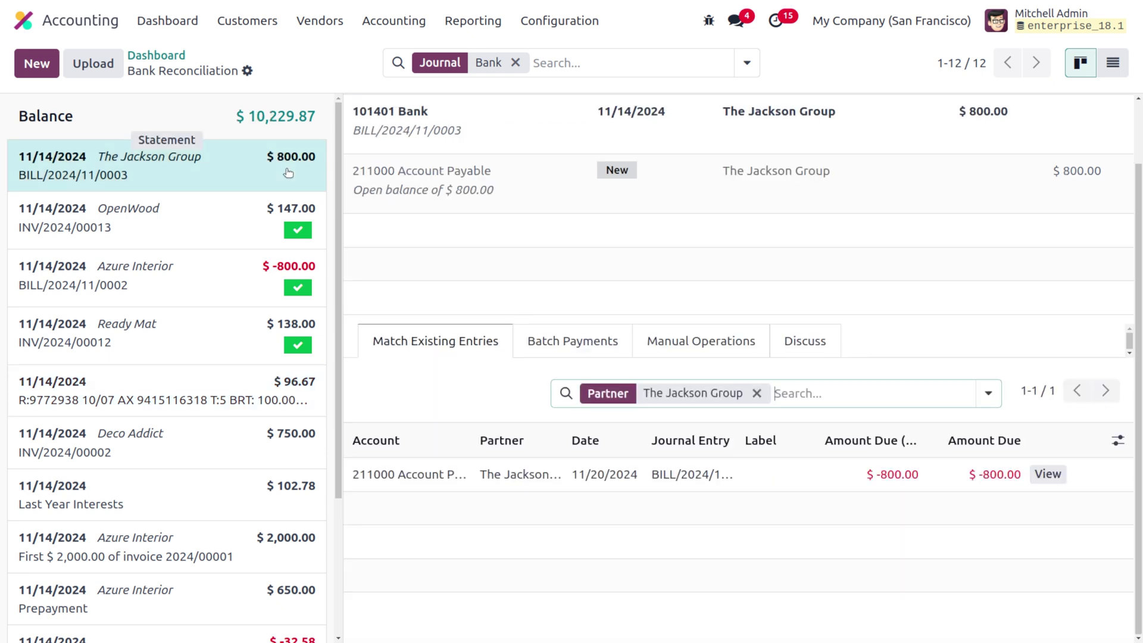
pyautogui.click(515, 63)
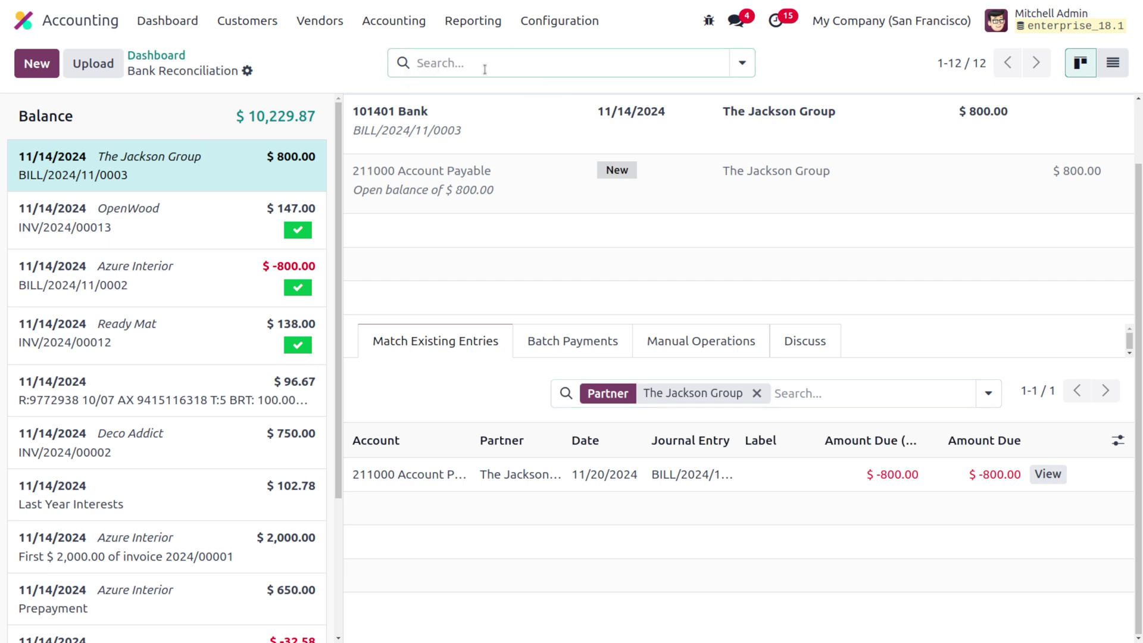
pyautogui.click(544, 474)
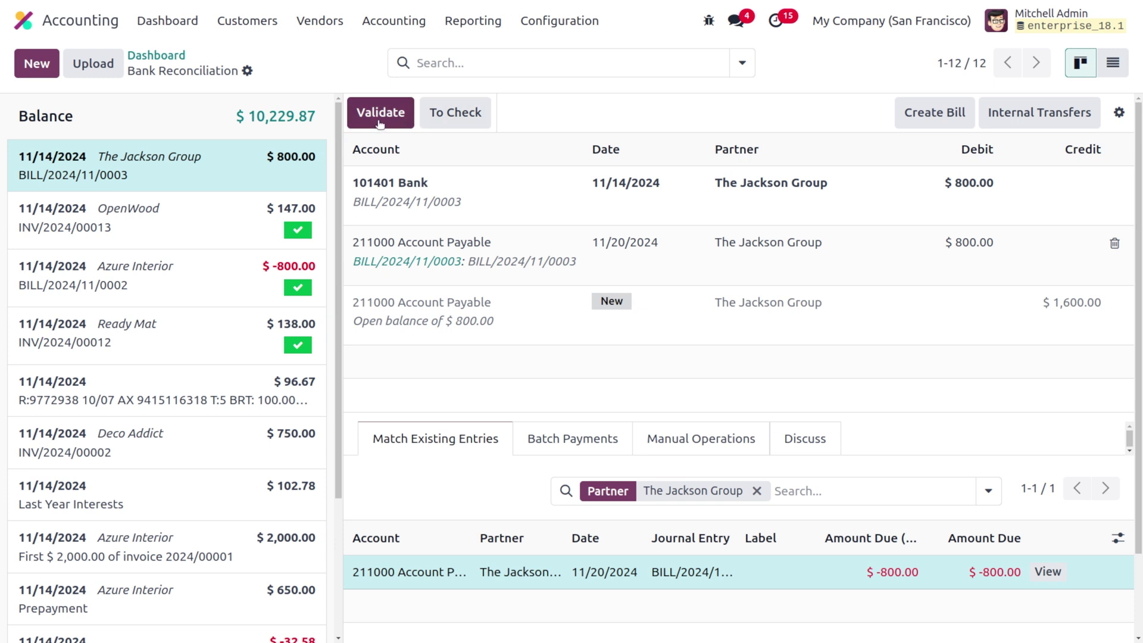
# - Validate the reconciliation and view the bill as Paid in Vendors > Bills
pyautogui.click(379, 119)
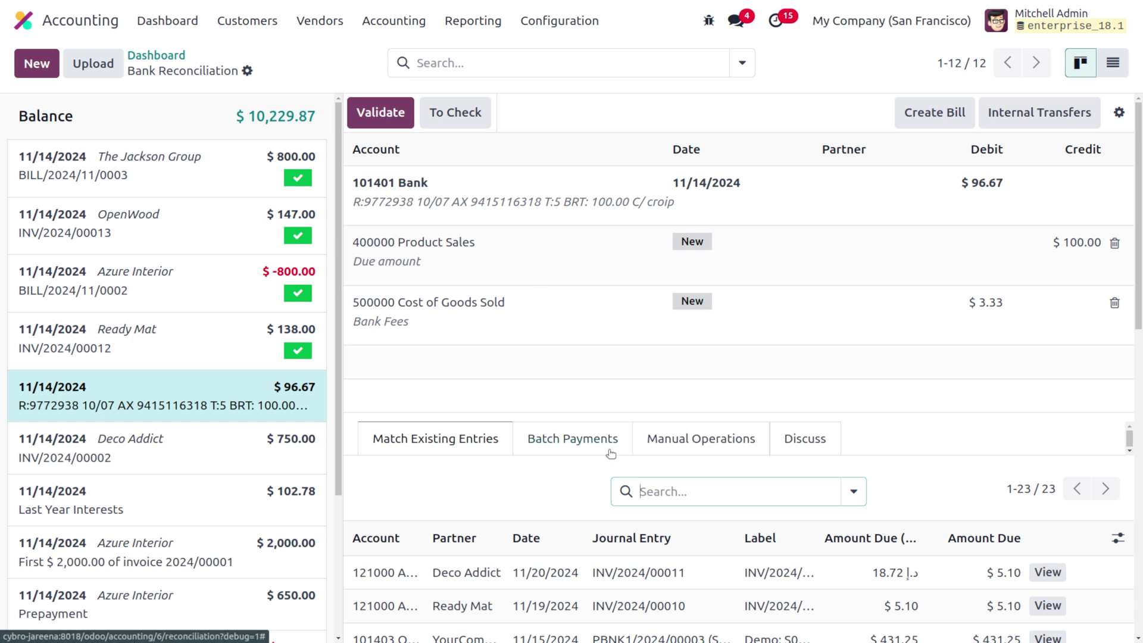
pyautogui.click(335, 27)
pyautogui.click(344, 60)
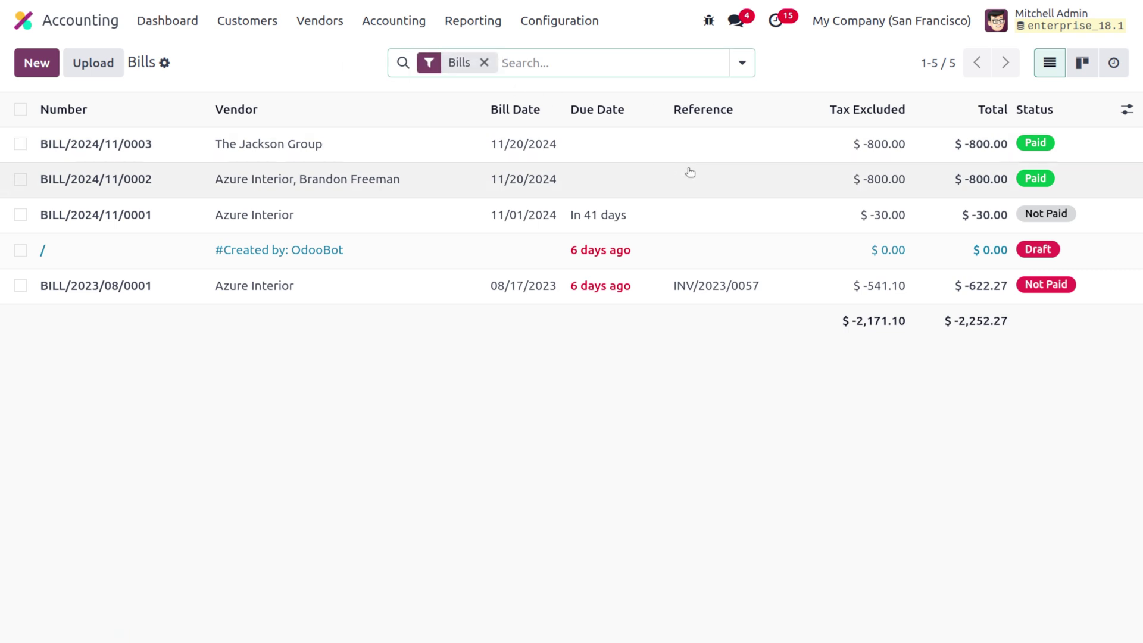